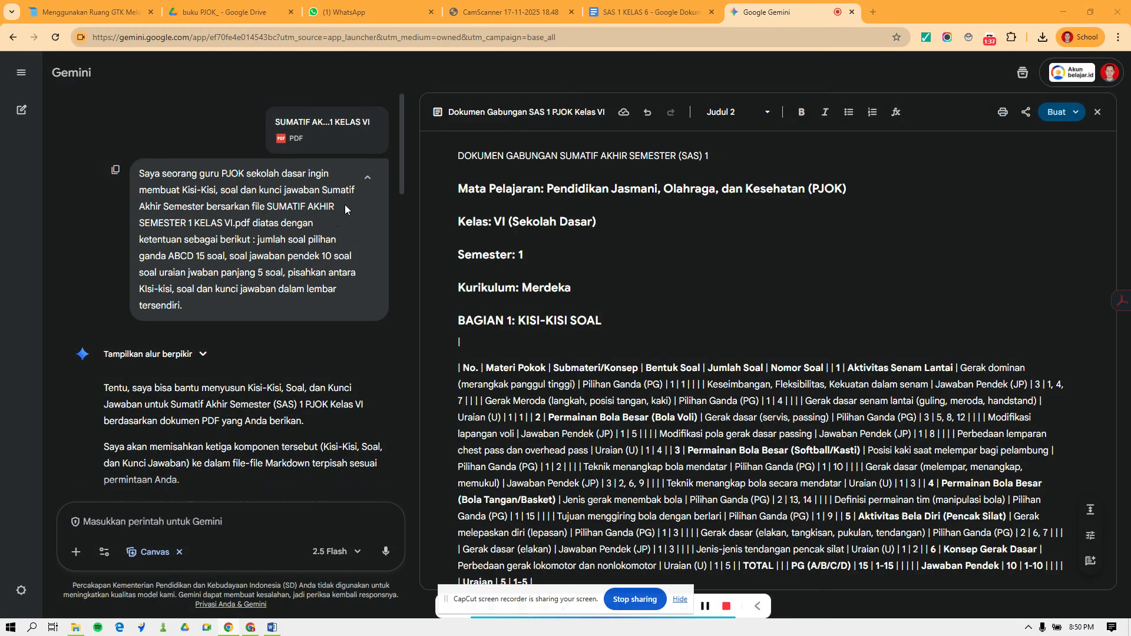
# Start a new conversation and enable the Canvas tool for the prompt
pyautogui.click(22, 110)
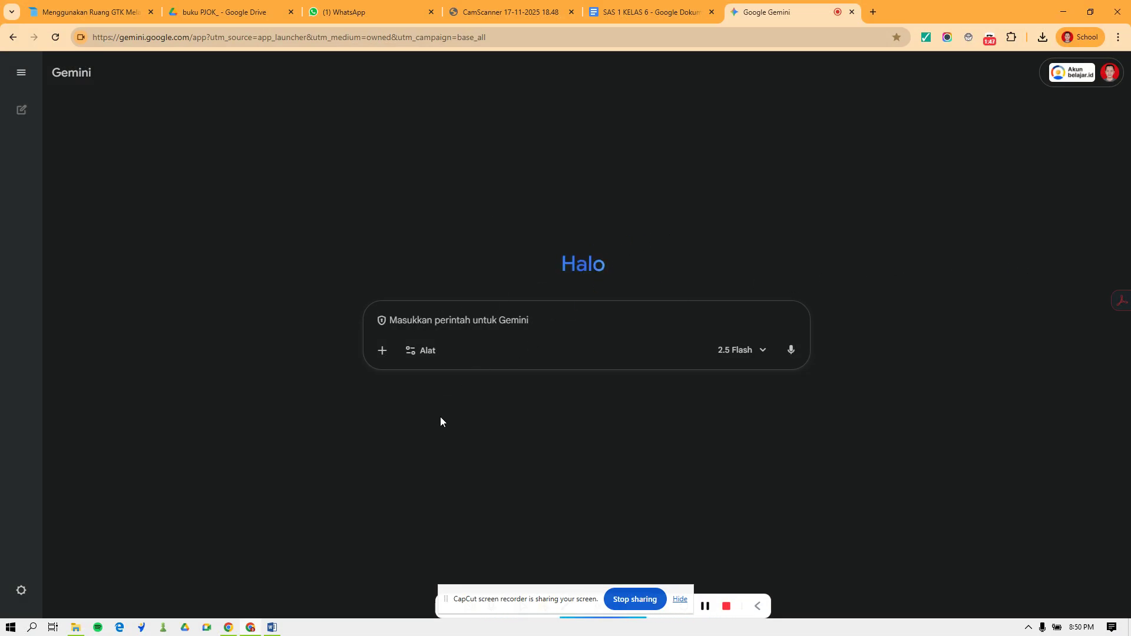
pyautogui.click(431, 361)
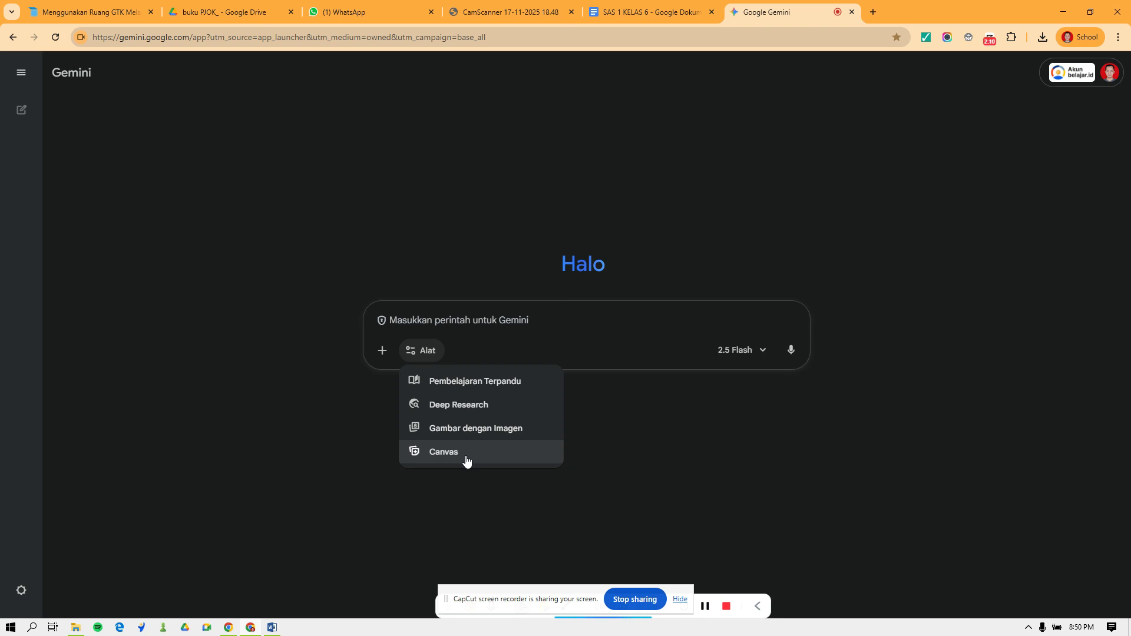
pyautogui.click(466, 456)
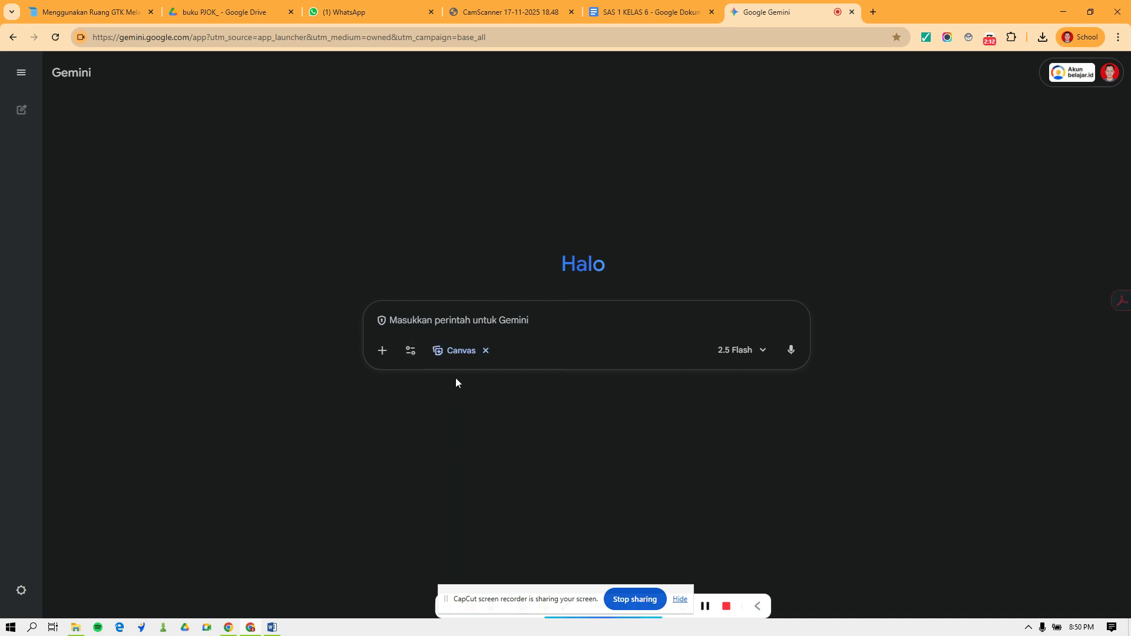
# Attach the file SUMATIF AKHIR SEMESTER 1 KELAS VI.pdf from the Downloads folder to the prompt
pyautogui.click(382, 349)
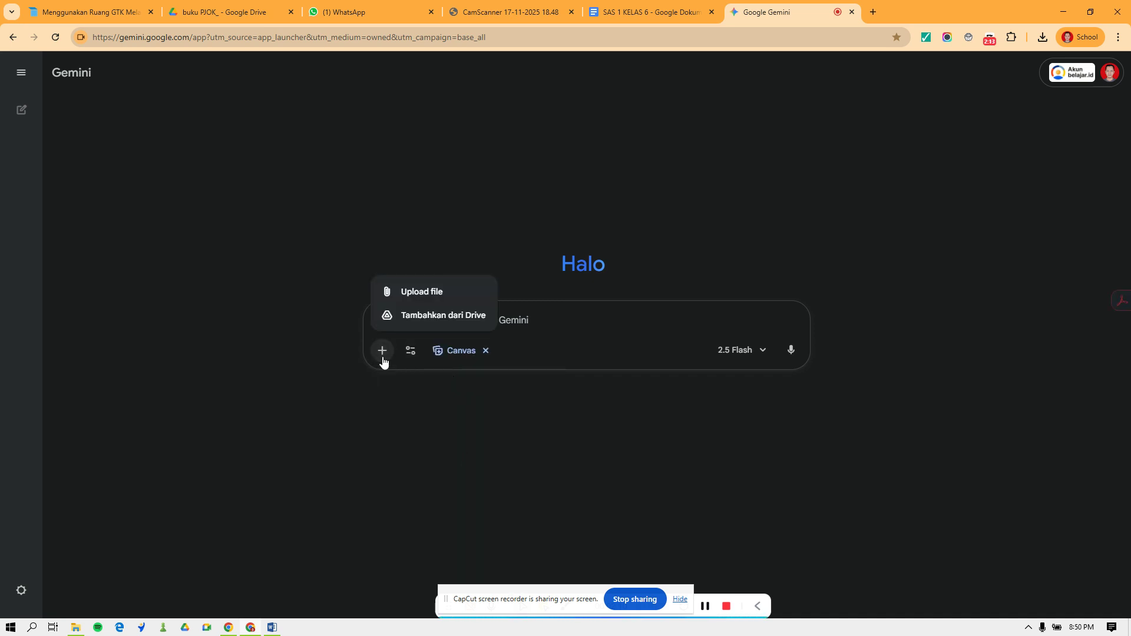
pyautogui.click(426, 293)
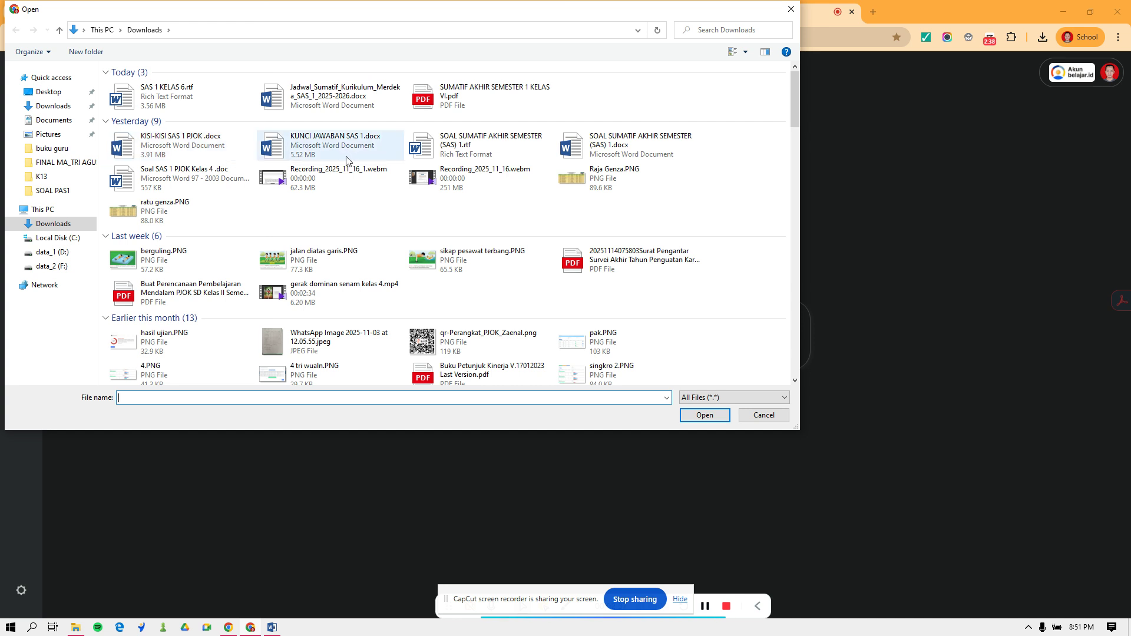
pyautogui.click(65, 109)
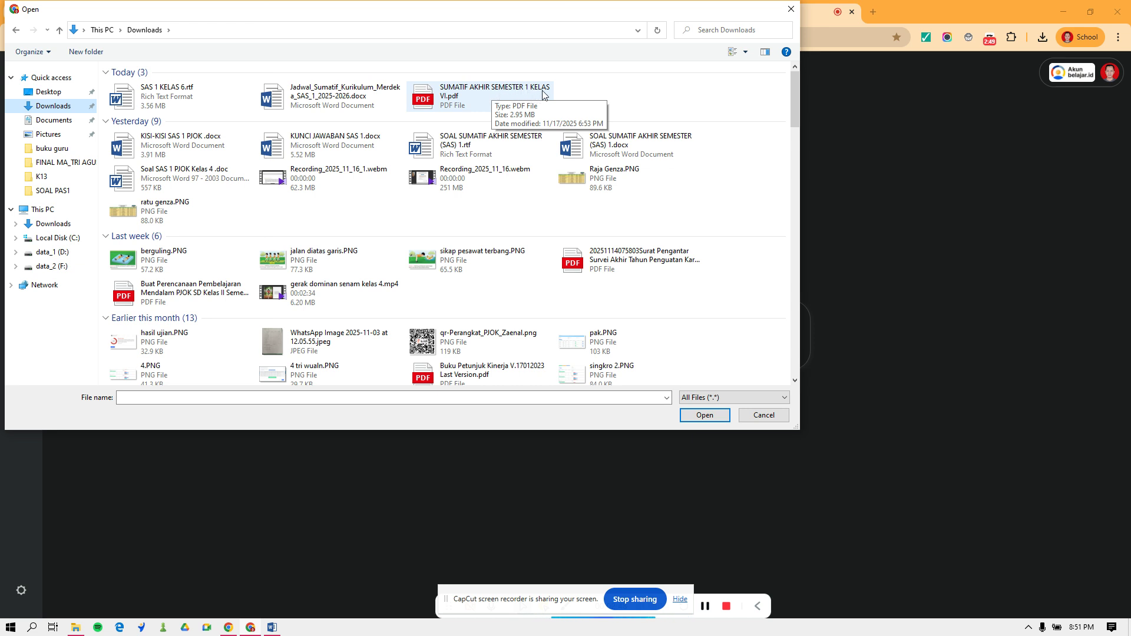
pyautogui.click(472, 98)
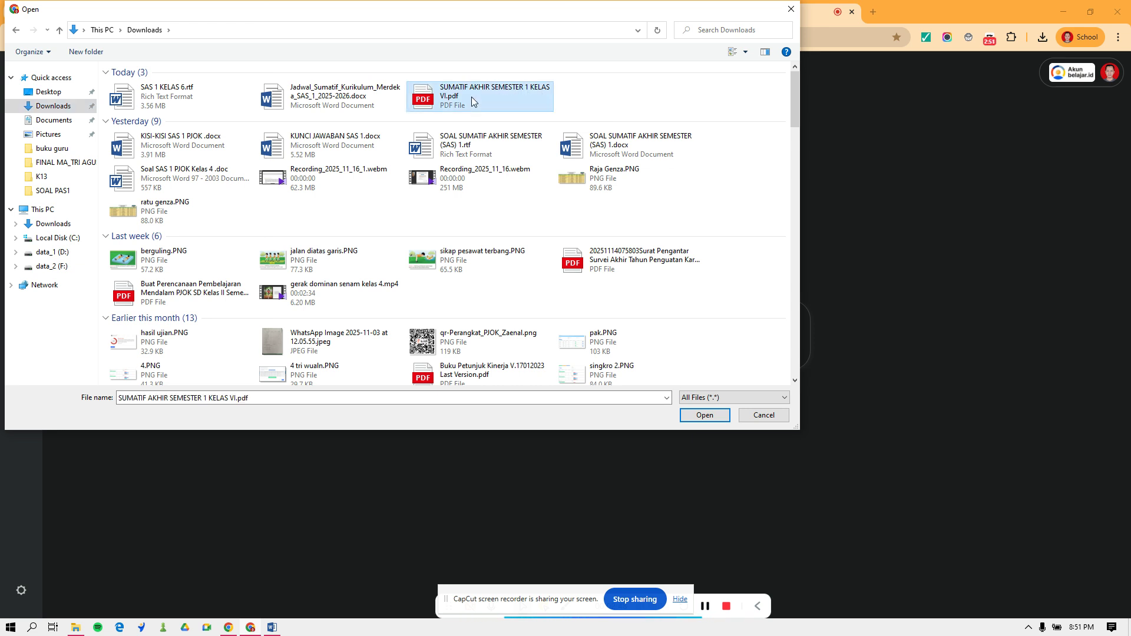
pyautogui.click(712, 416)
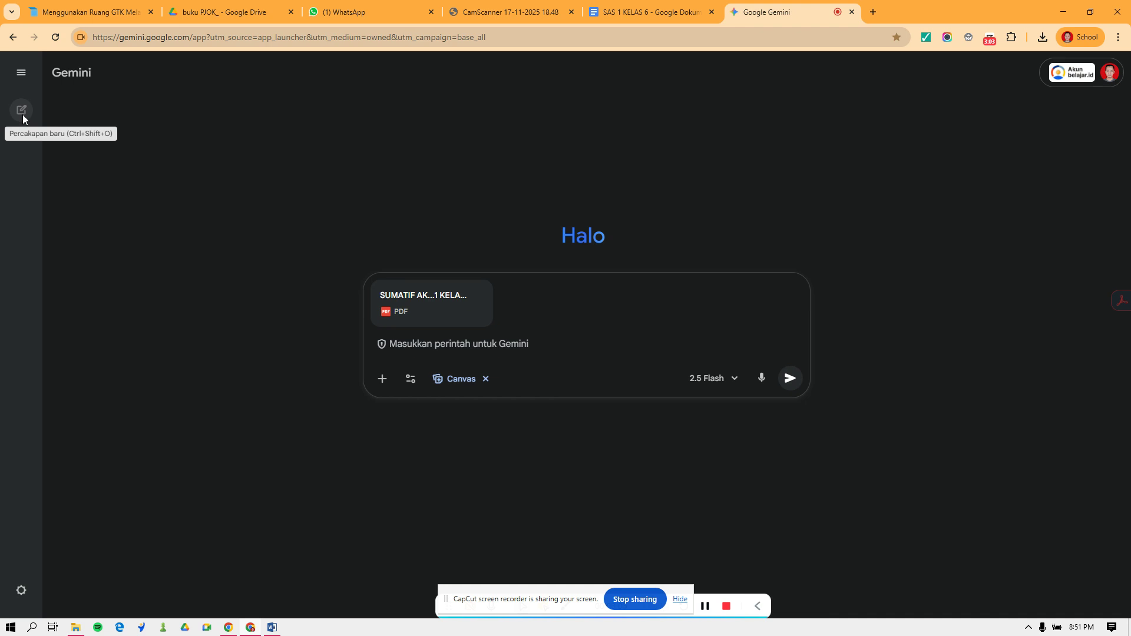
# Copy the full first prompt of the most recent PJOK conversation and paste it into a new conversation alongside the attached PDF
pyautogui.click(21, 72)
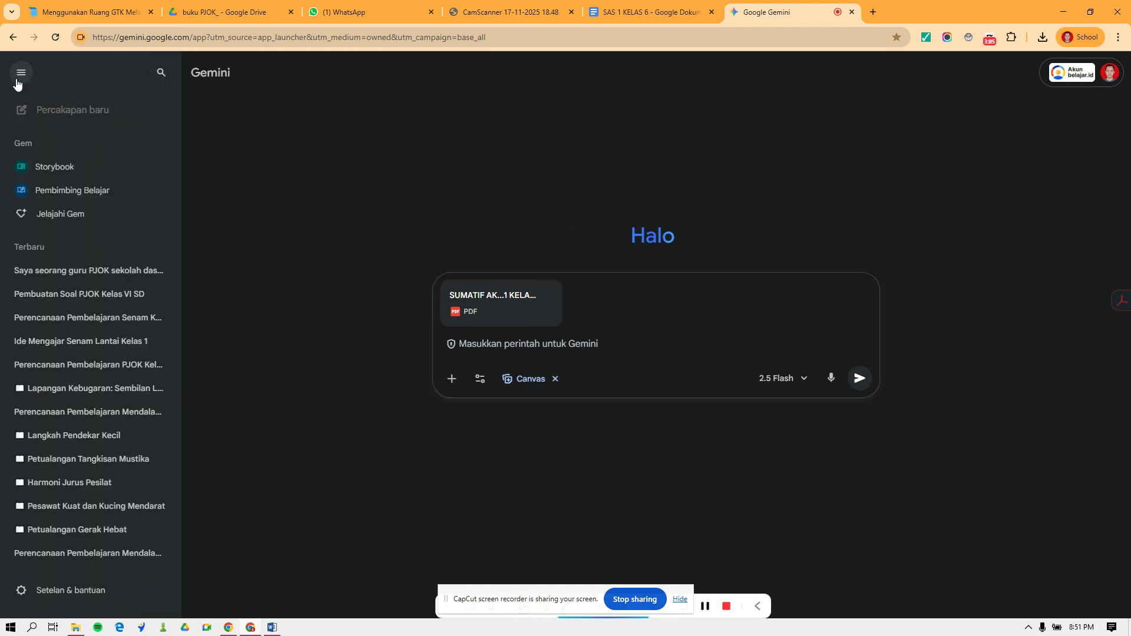
pyautogui.click(144, 275)
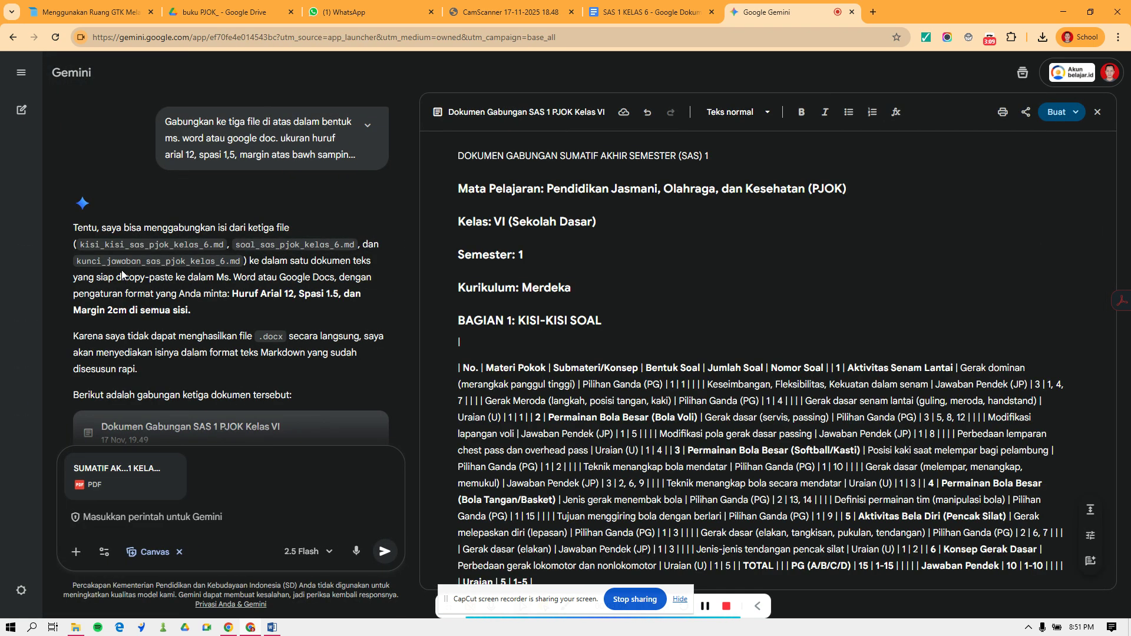
pyautogui.scroll(15, 240, 159)
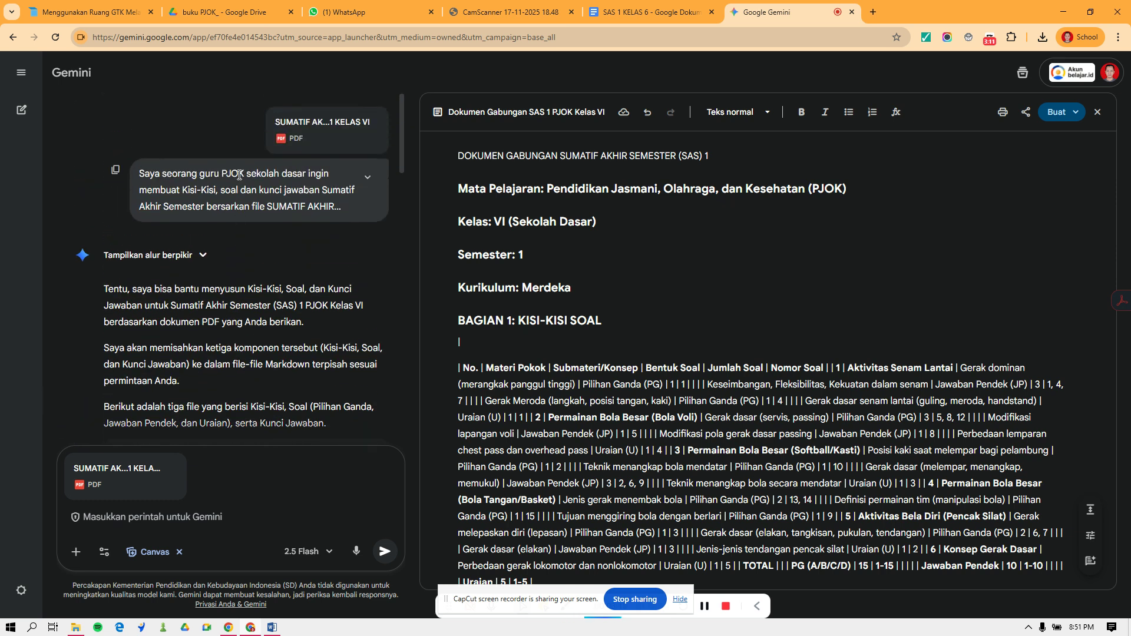
pyautogui.click(368, 177)
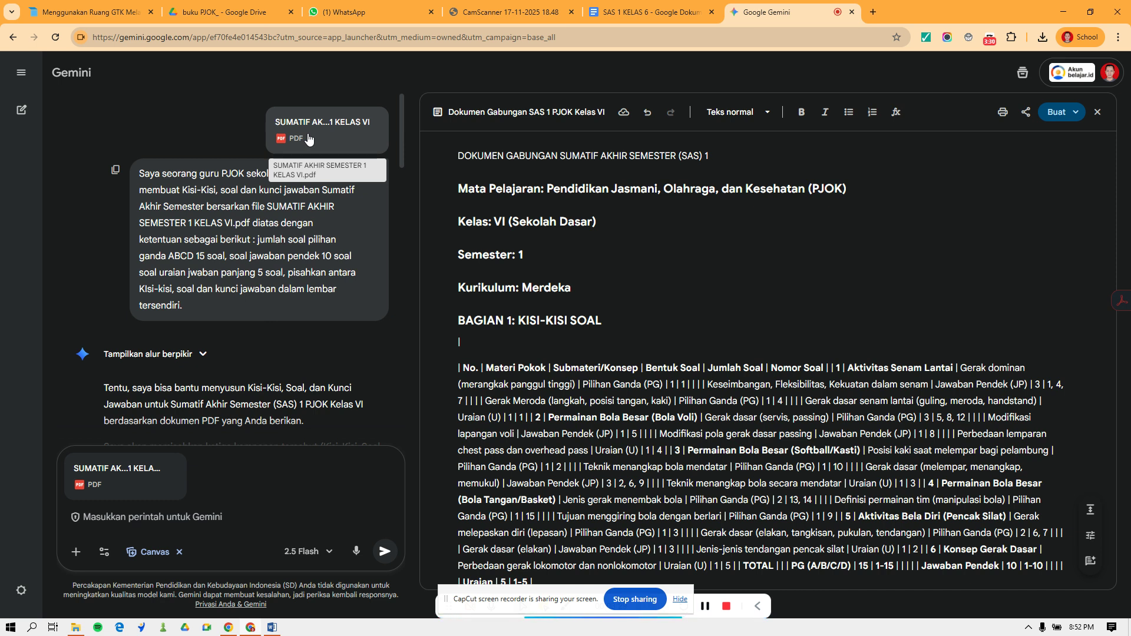
pyautogui.click(116, 171)
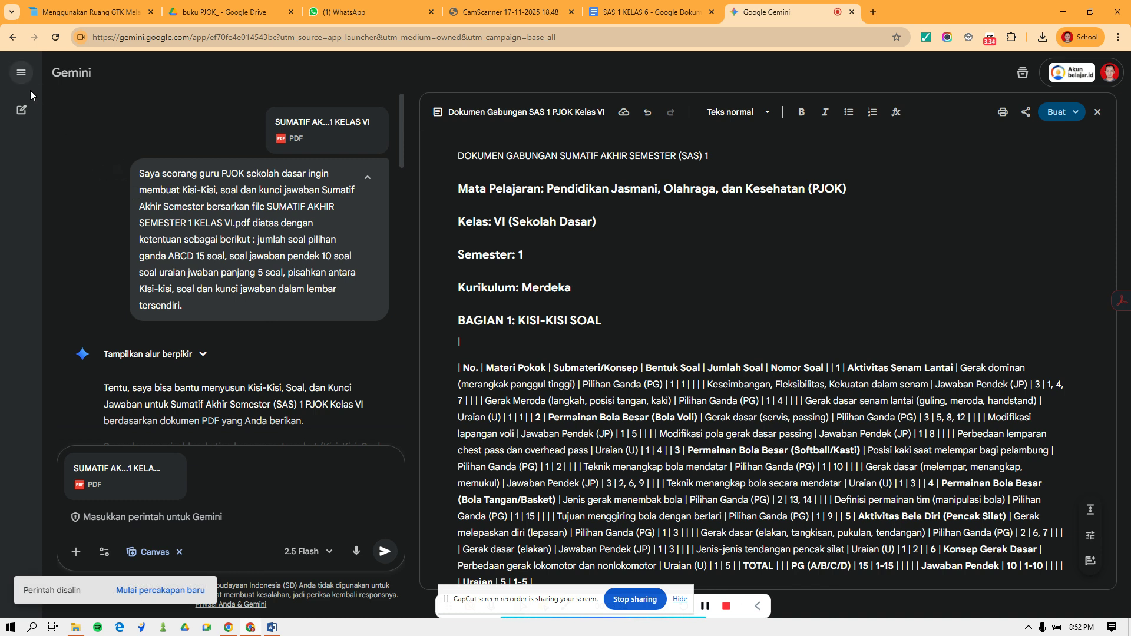
pyautogui.click(24, 110)
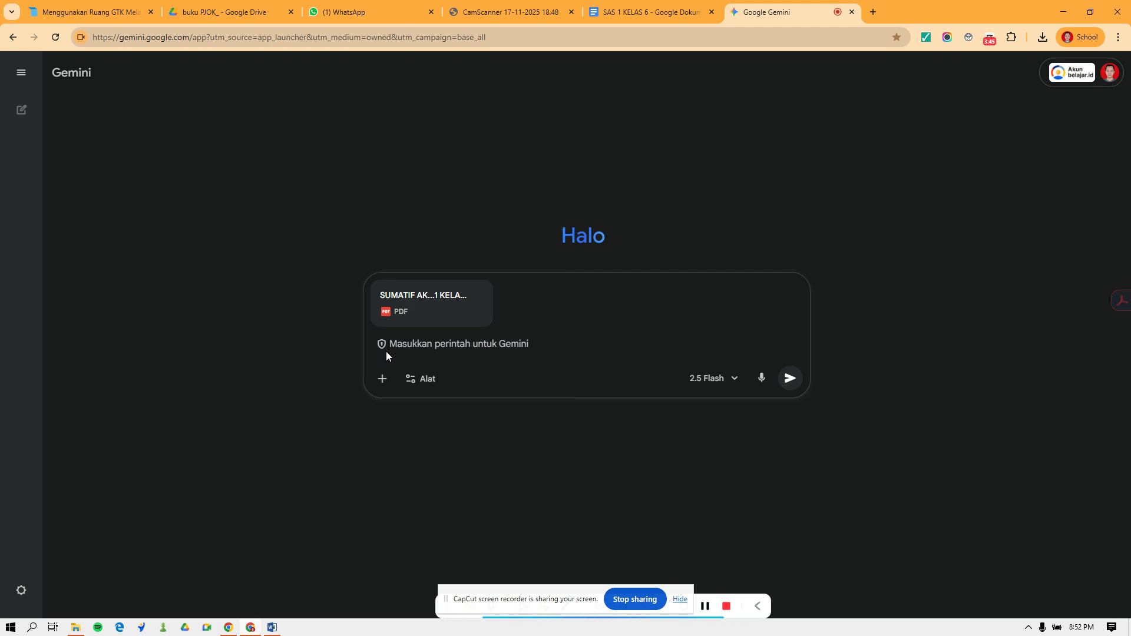
pyautogui.hotkey('ctrl', 'v')
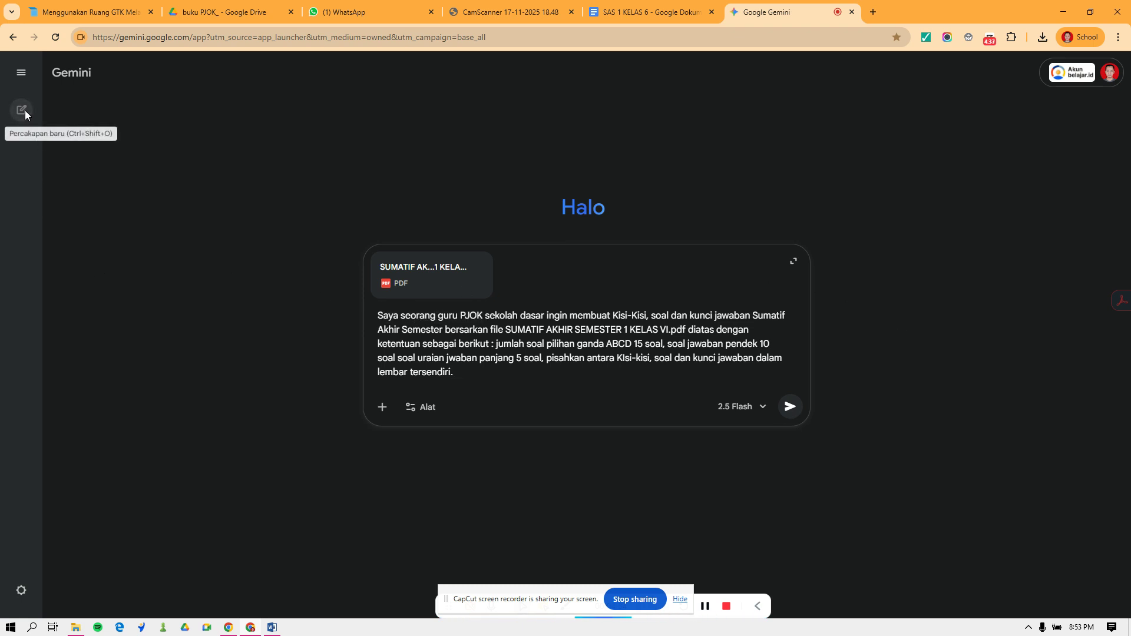
# Reopen the most recent PJOK conversation and open its Kisi-Kisi SAS 1 PJOK Kelas VI document
pyautogui.click(23, 73)
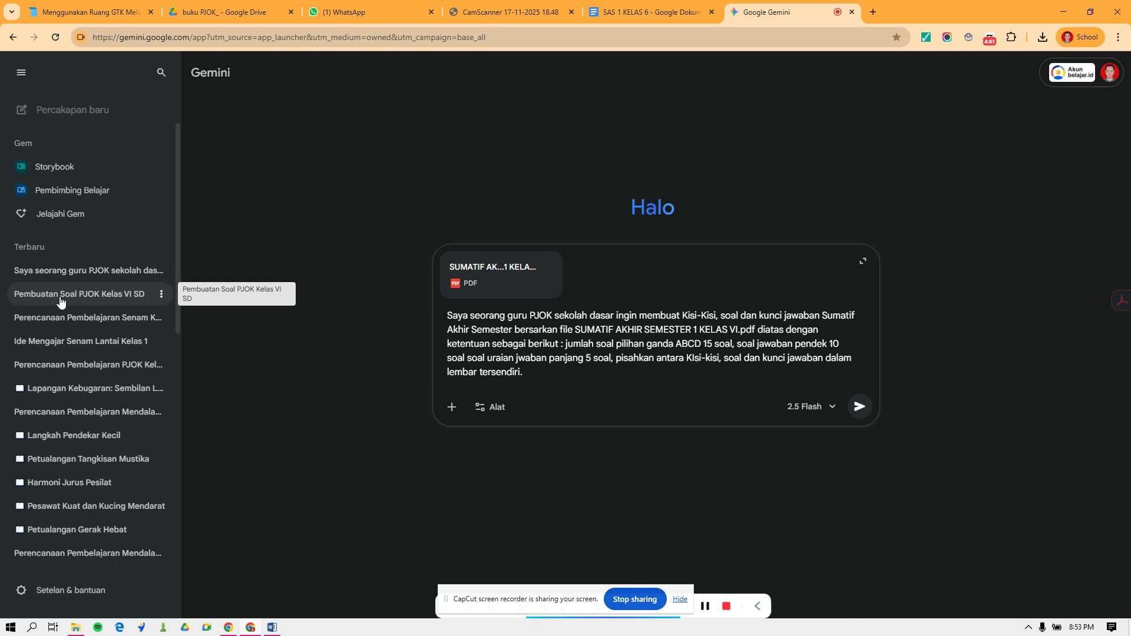
pyautogui.click(78, 274)
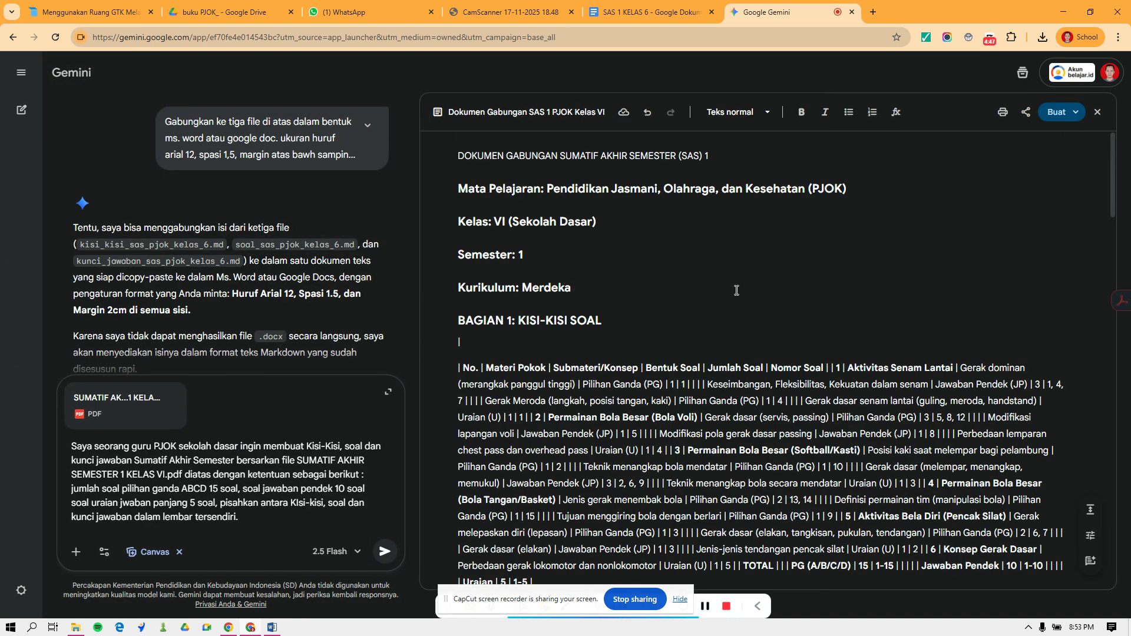
pyautogui.scroll(5, 281, 300)
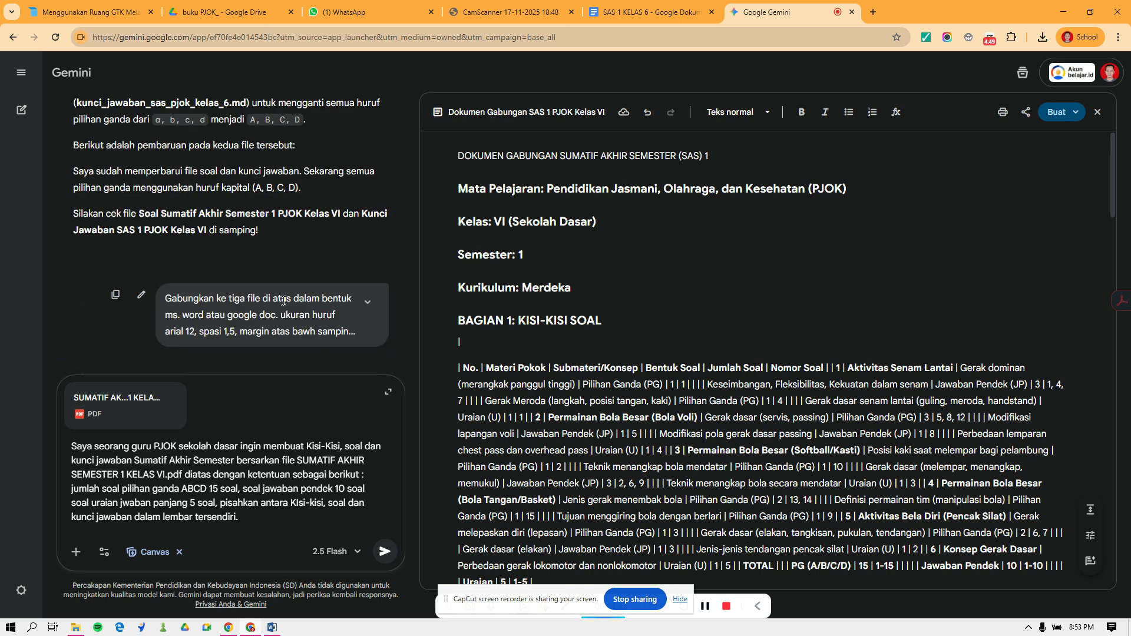
pyautogui.scroll(3, 297, 275)
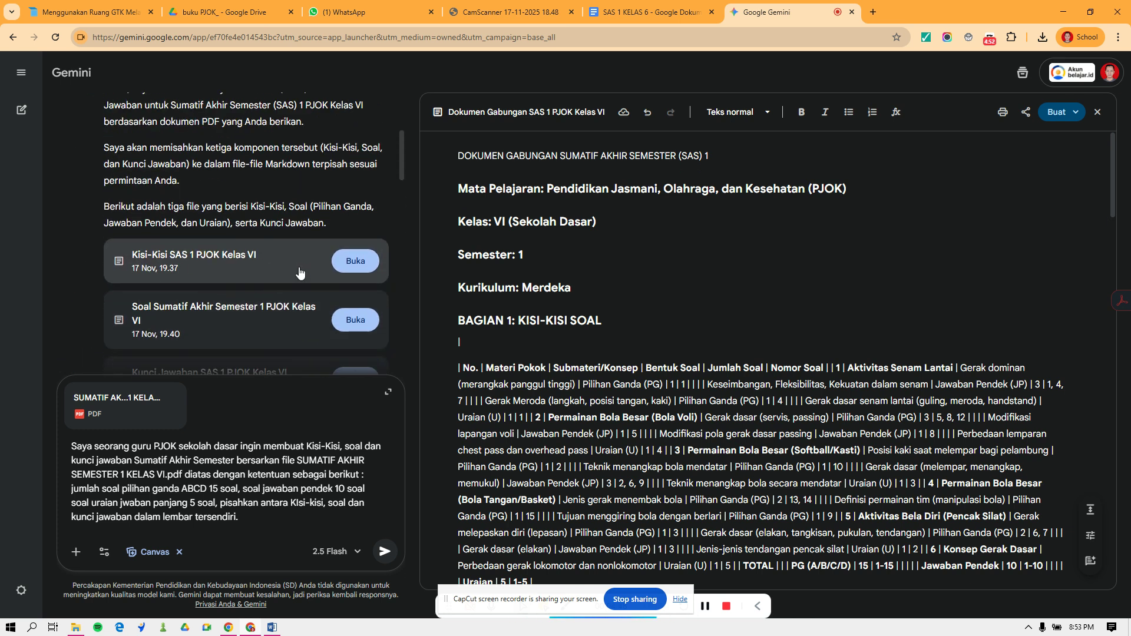
pyautogui.scroll(4, 359, 195)
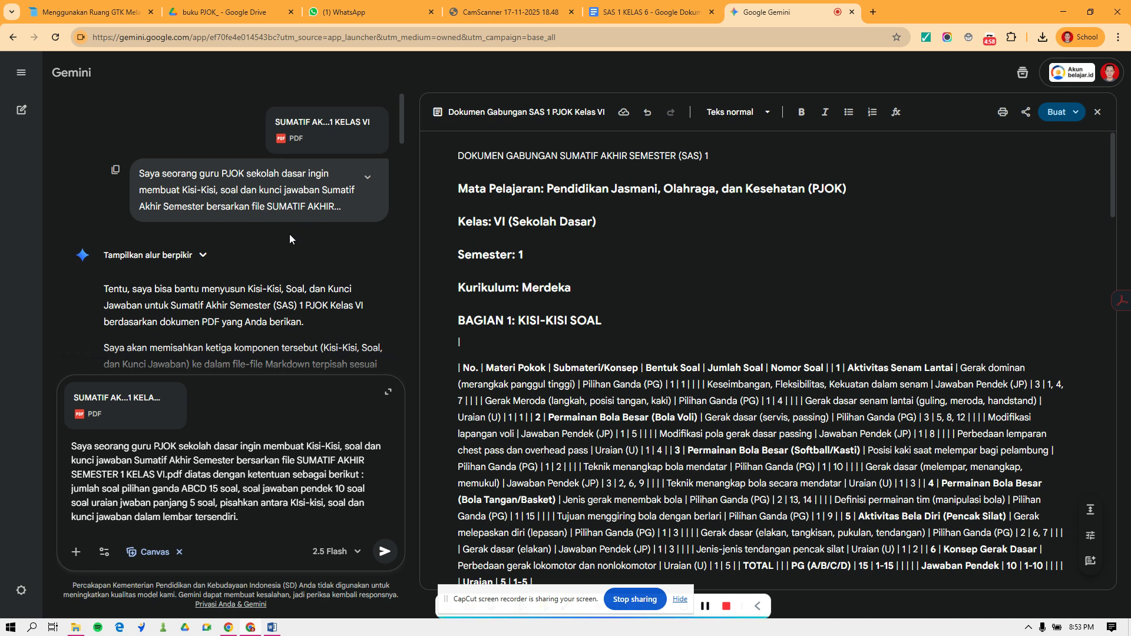
pyautogui.scroll(-3, 288, 234)
pyautogui.click(361, 286)
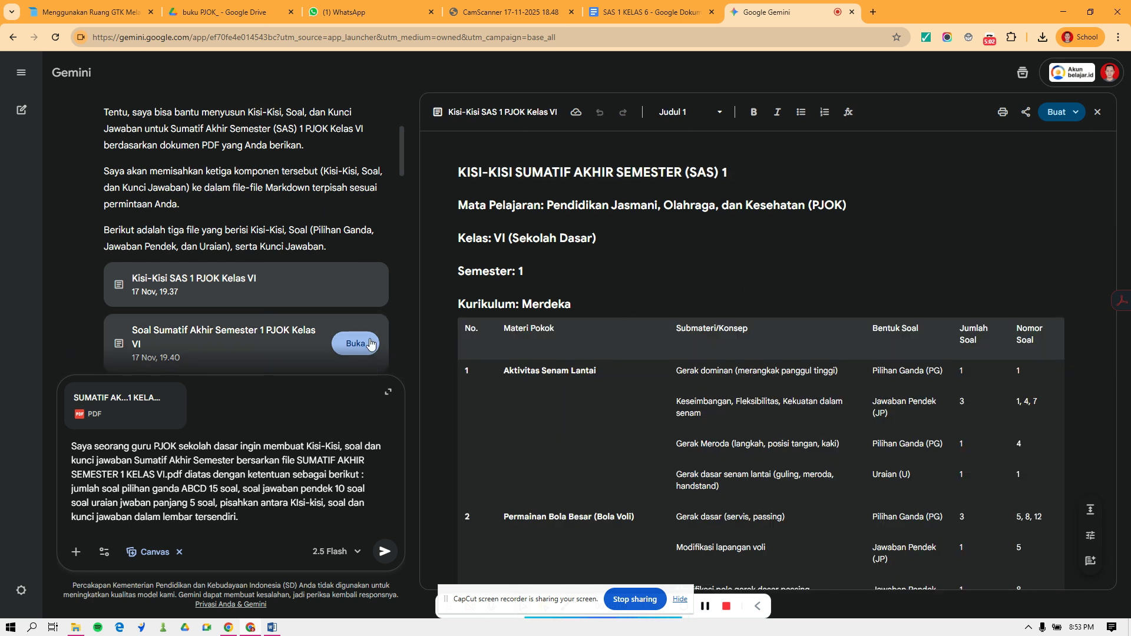
# Open the Soal Sumatif Akhir Semester 1 PJOK Kelas VI document and look through its multiple-choice questions
pyautogui.scroll(-2, 364, 294)
pyautogui.click(355, 227)
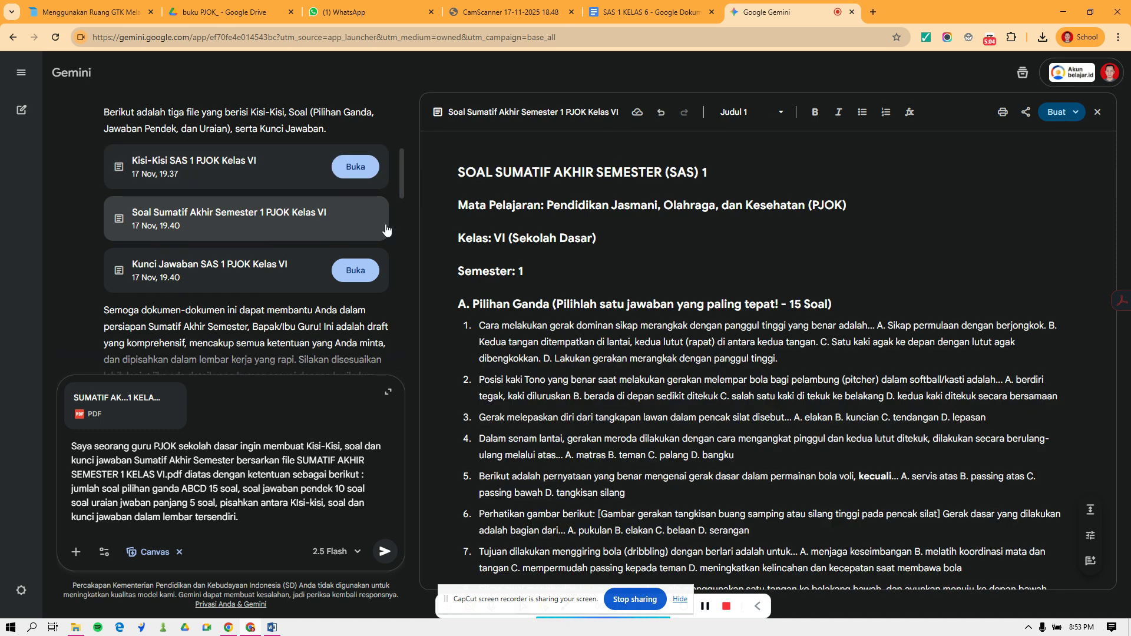
pyautogui.scroll(-3, 677, 260)
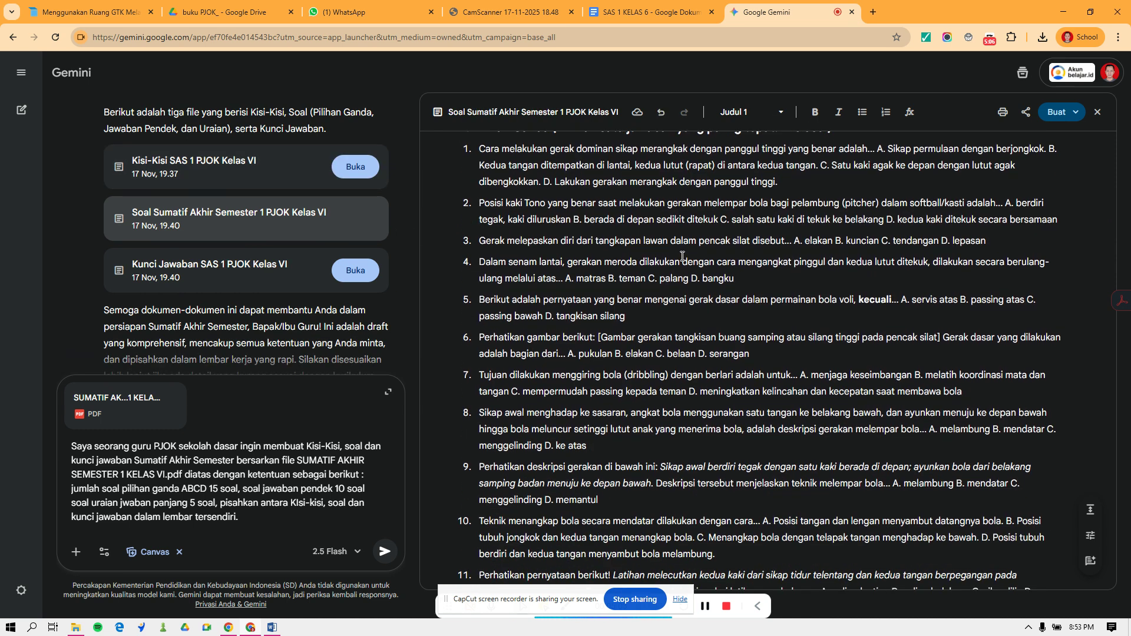
# Open the Kunci Jawaban SAS 1 PJOK Kelas VI document and review the answer tables for each question type
pyautogui.click(355, 270)
pyautogui.scroll(-5, 744, 281)
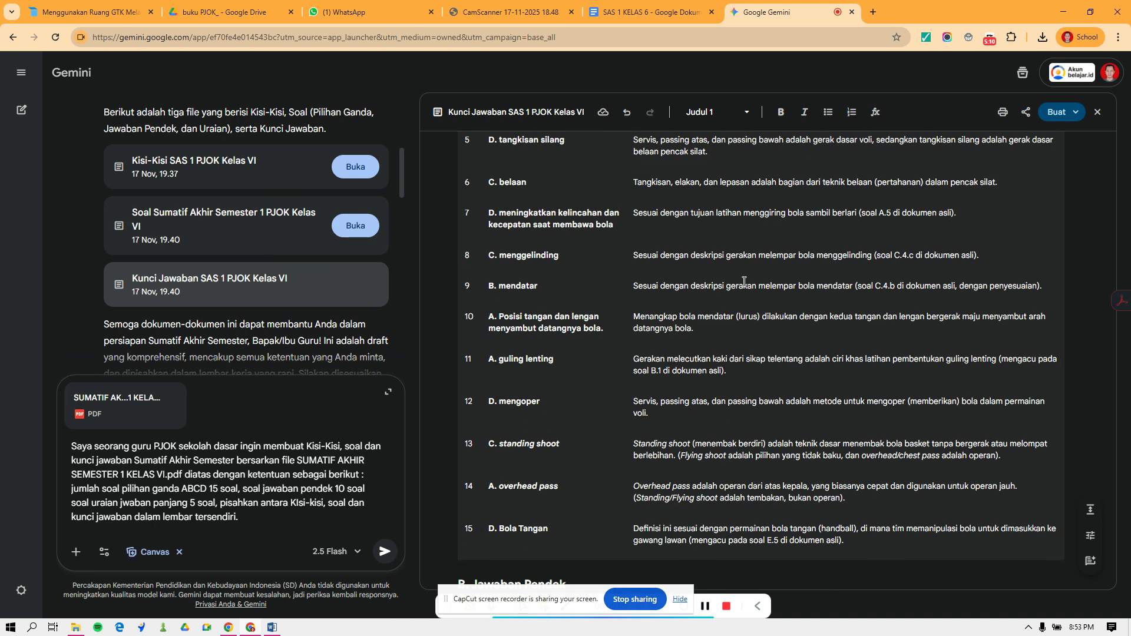
pyautogui.scroll(-1, 744, 281)
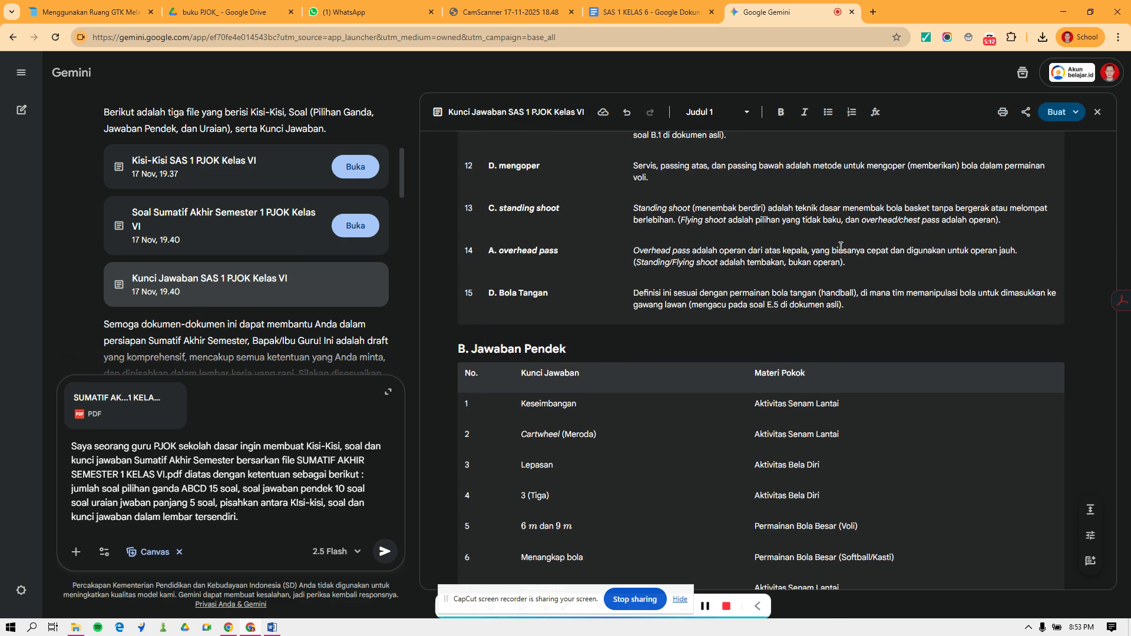
pyautogui.scroll(-3, 840, 246)
pyautogui.scroll(10, 645, 294)
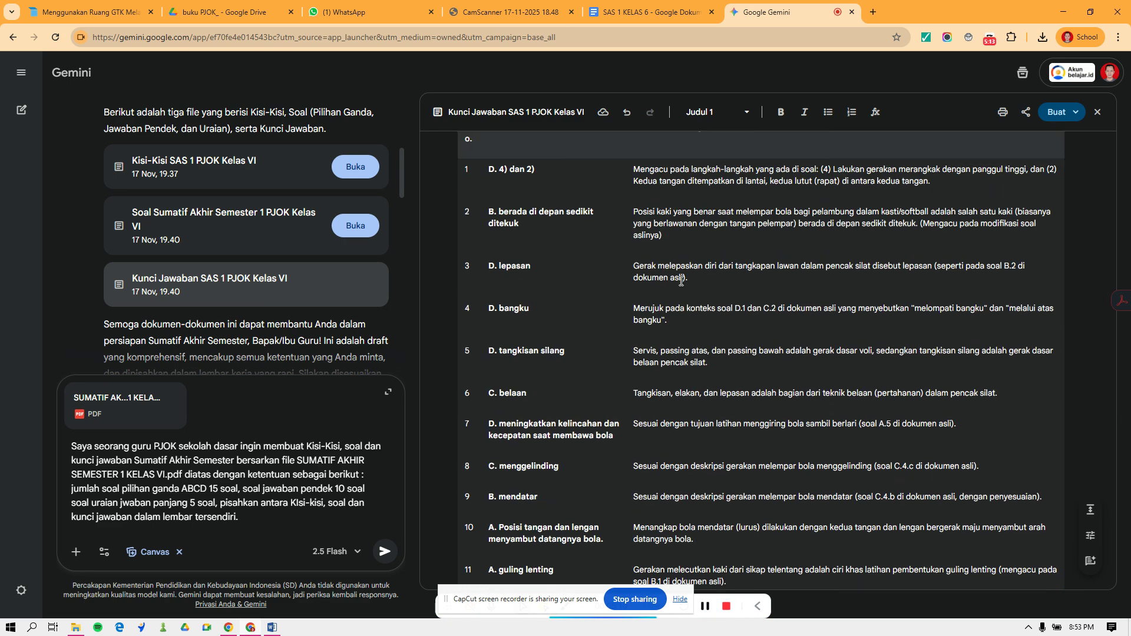
pyautogui.scroll(-4, 681, 281)
pyautogui.scroll(-10, 681, 281)
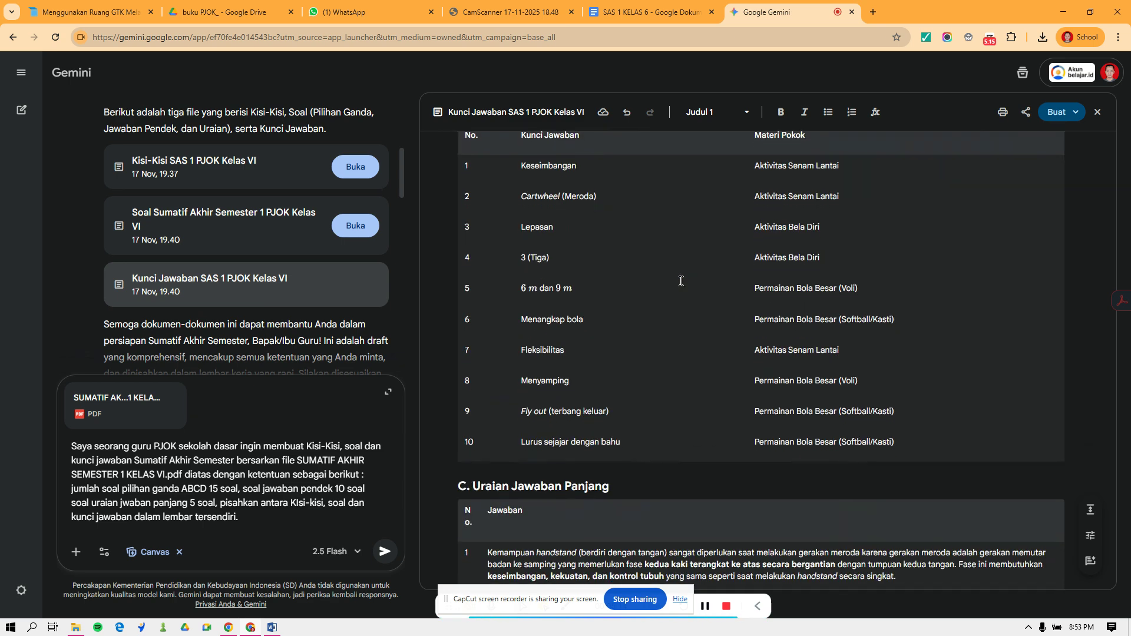
# Look over the follow-up prompts, open Dokumen Gabungan SAS 1 PJOK Kelas VI and review its kisi-kisi and question sections
pyautogui.scroll(-3, 354, 294)
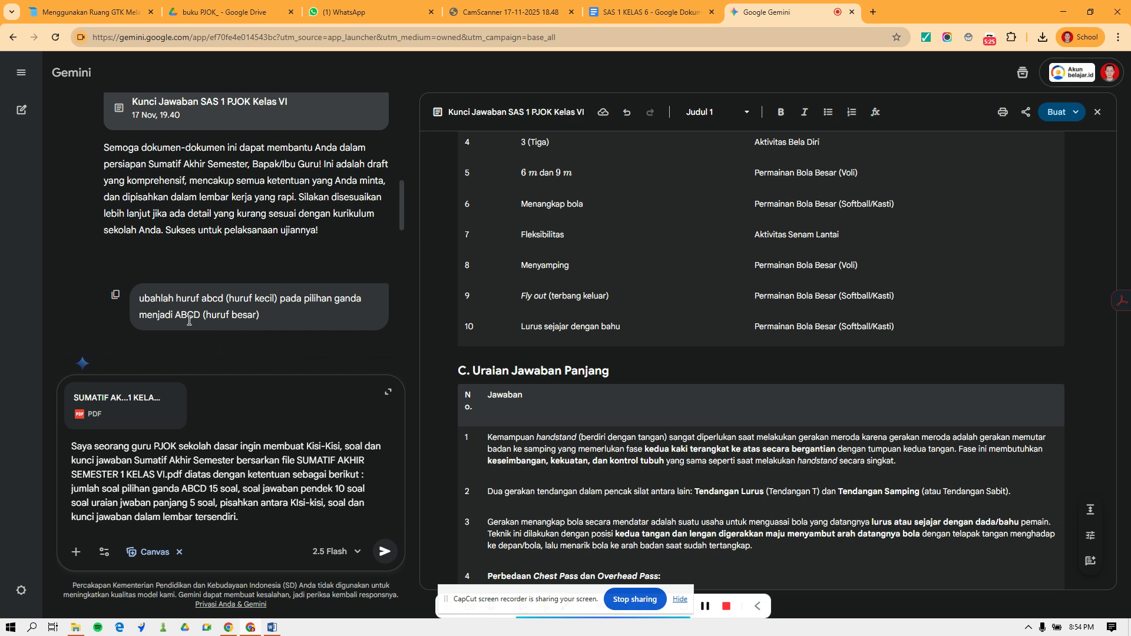
pyautogui.scroll(-6, 189, 320)
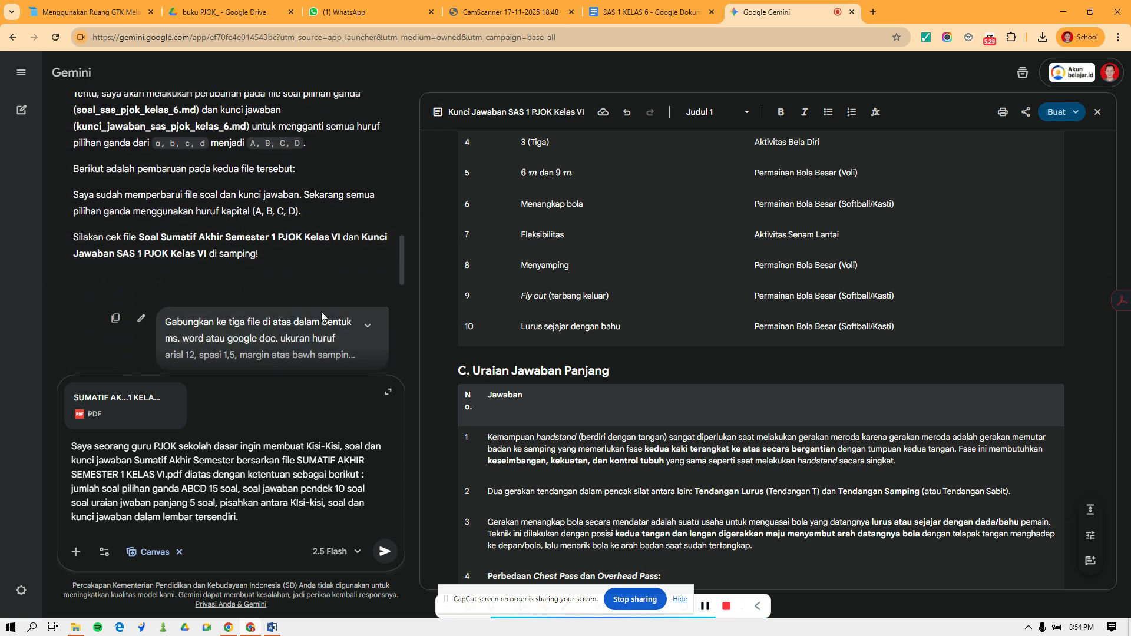
pyautogui.scroll(-1, 328, 312)
pyautogui.scroll(-8, 327, 312)
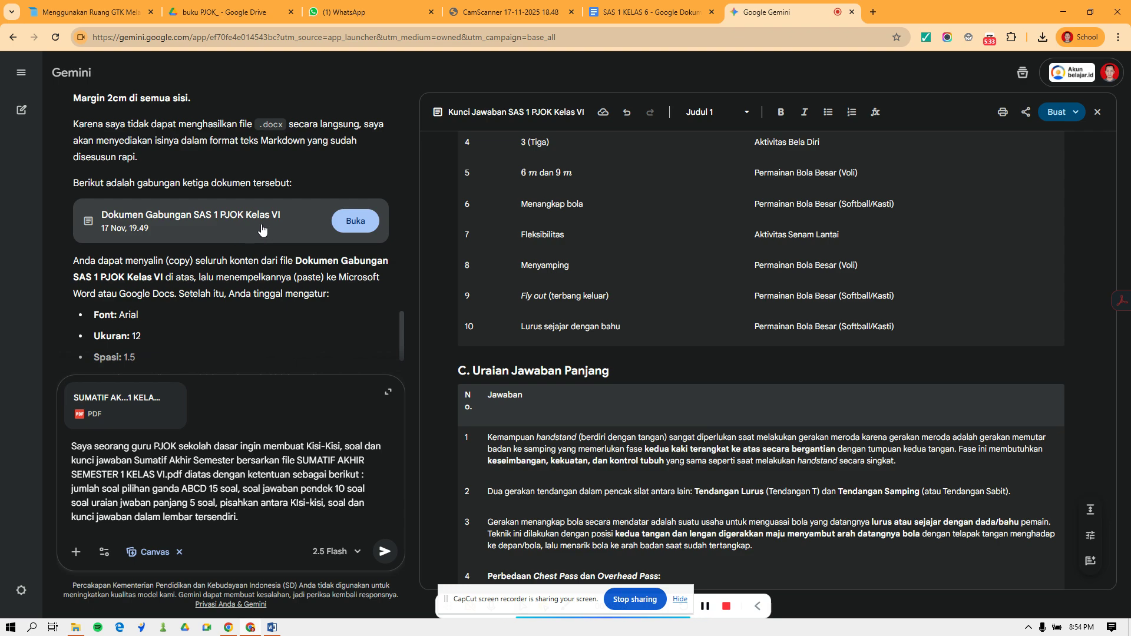
pyautogui.click(354, 221)
pyautogui.scroll(20, 667, 242)
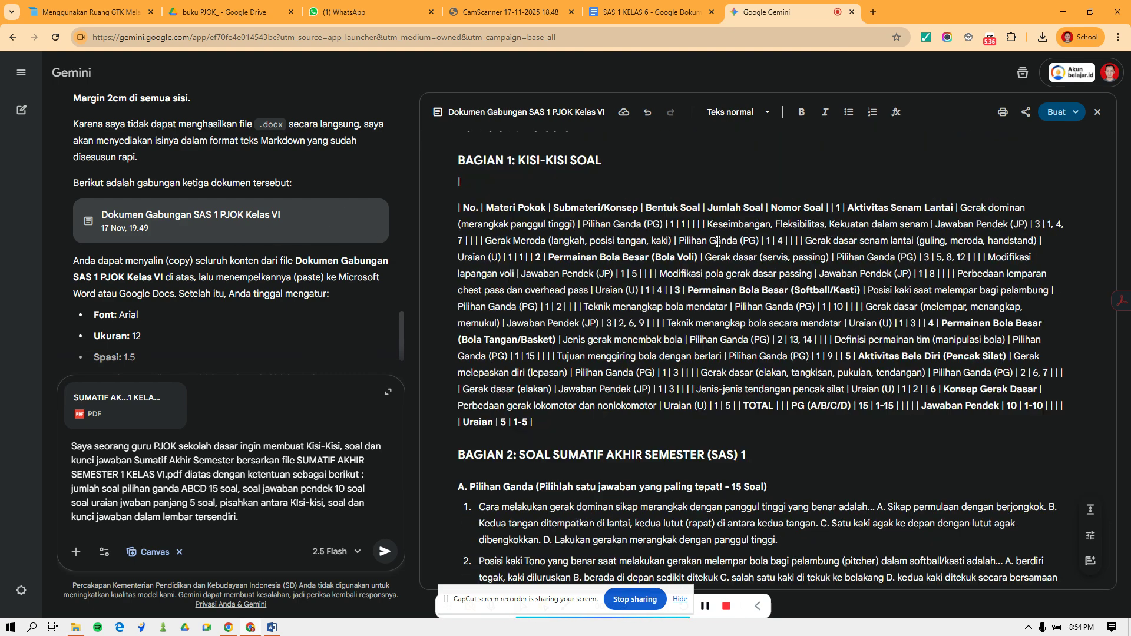
pyautogui.scroll(-5, 675, 204)
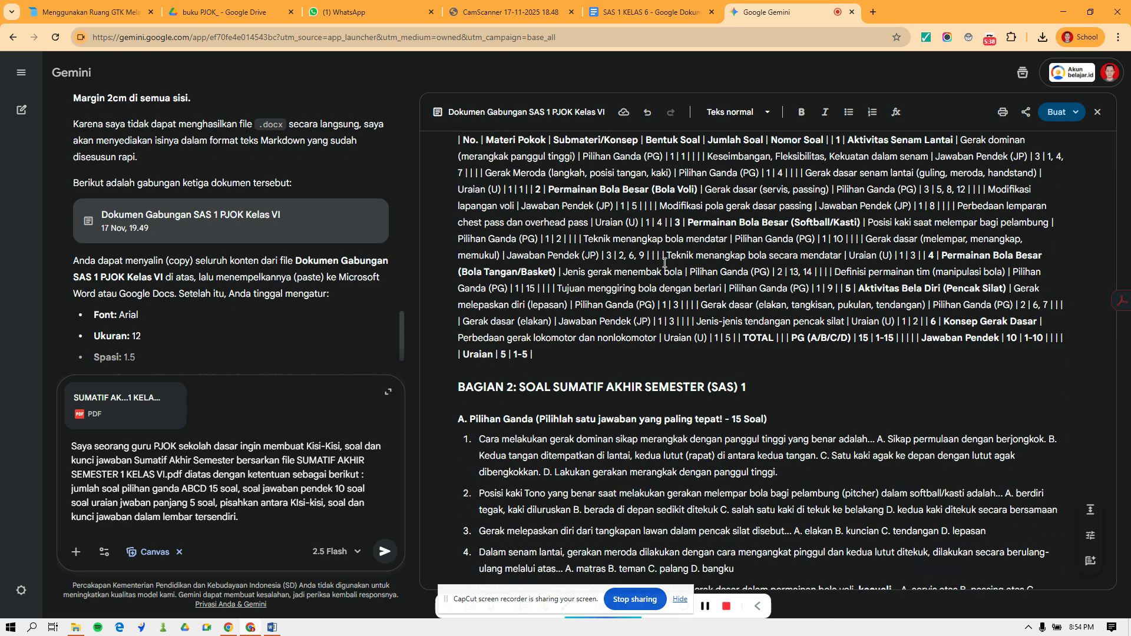
pyautogui.scroll(-1, 675, 205)
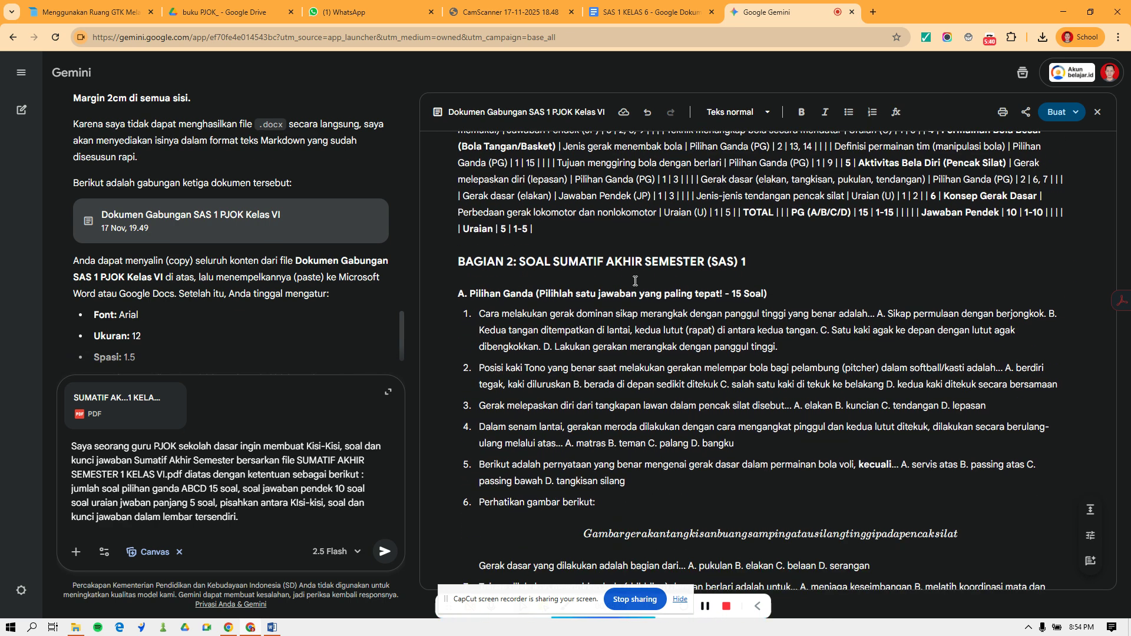
pyautogui.scroll(-3, 658, 277)
pyautogui.scroll(-9, 659, 276)
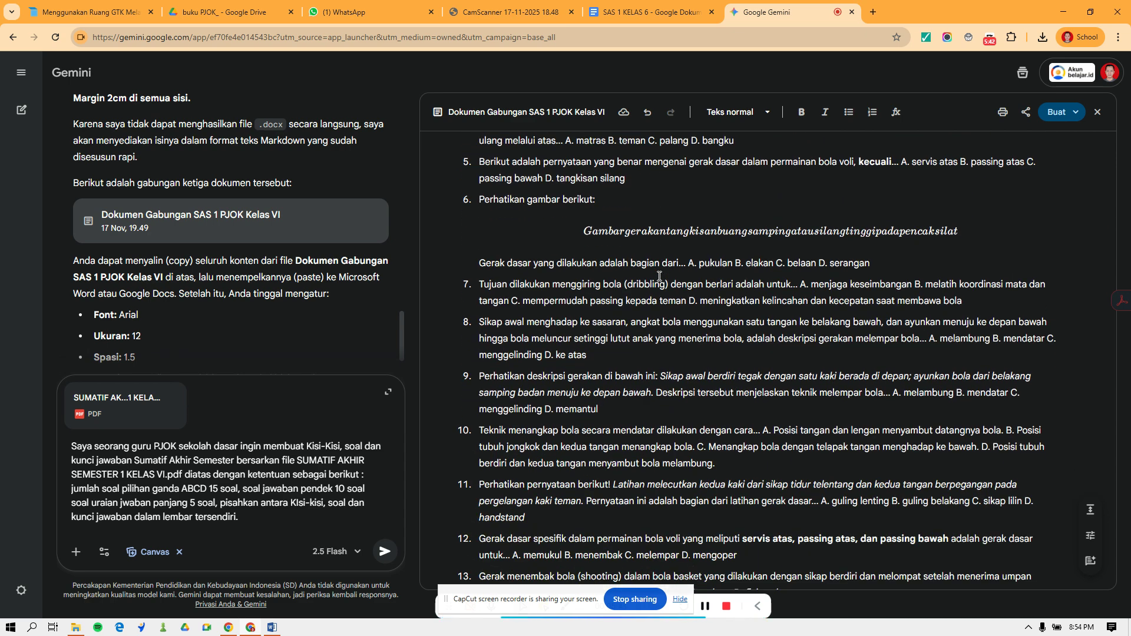
pyautogui.scroll(-1, 659, 276)
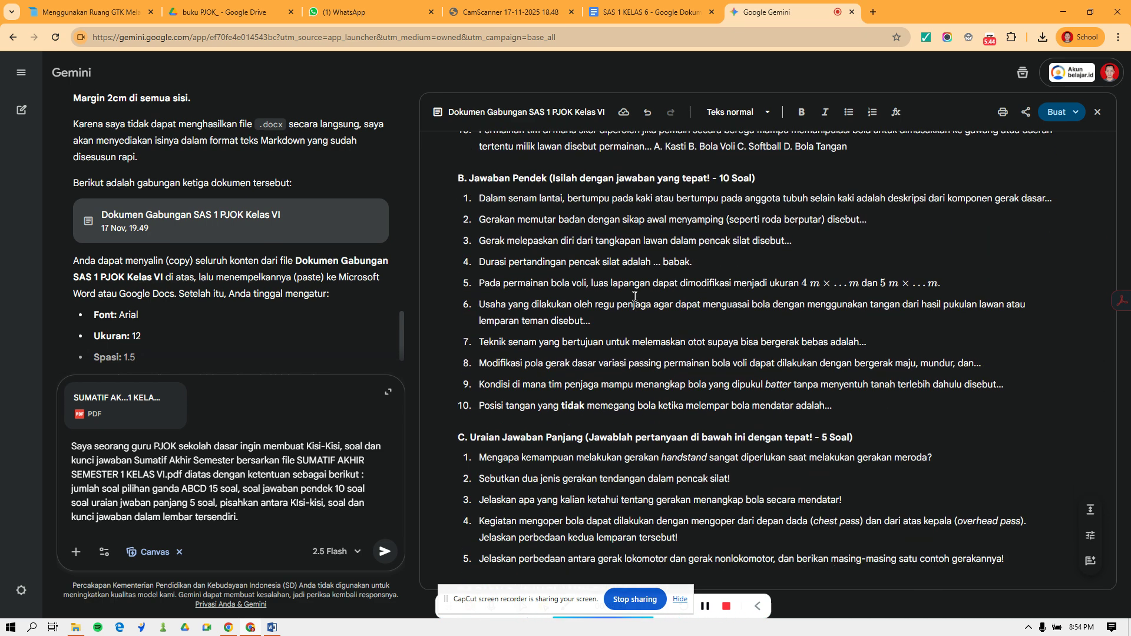
# Review the answer key section of Dokumen Gabungan SAS 1 PJOK Kelas VI and show the document's export and copy options
pyautogui.scroll(-10, 634, 297)
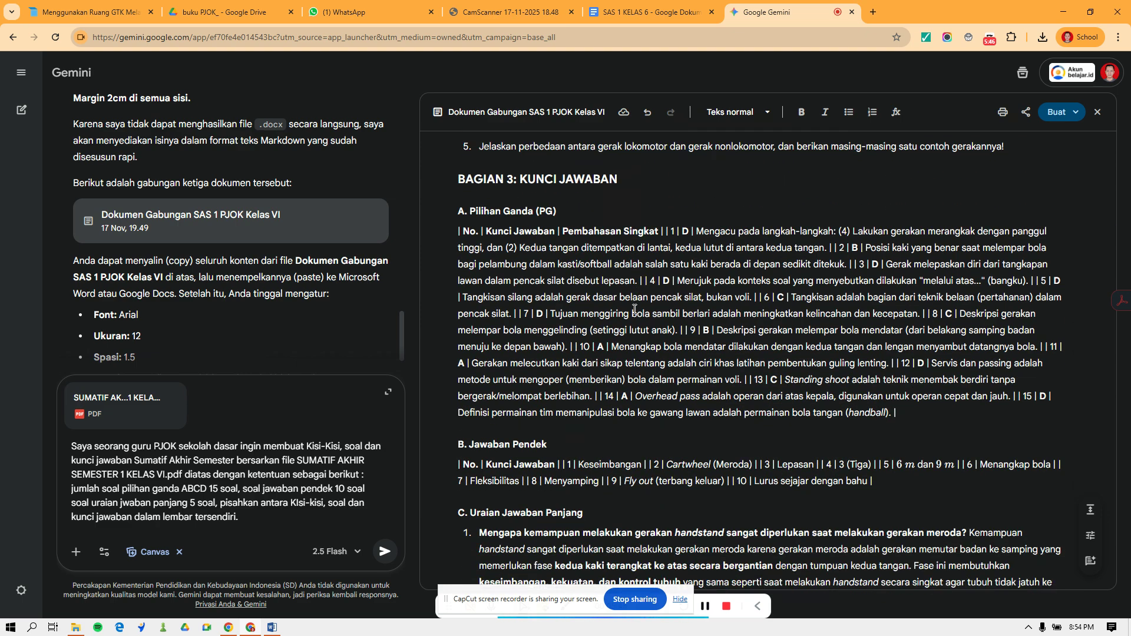
pyautogui.scroll(6, 634, 308)
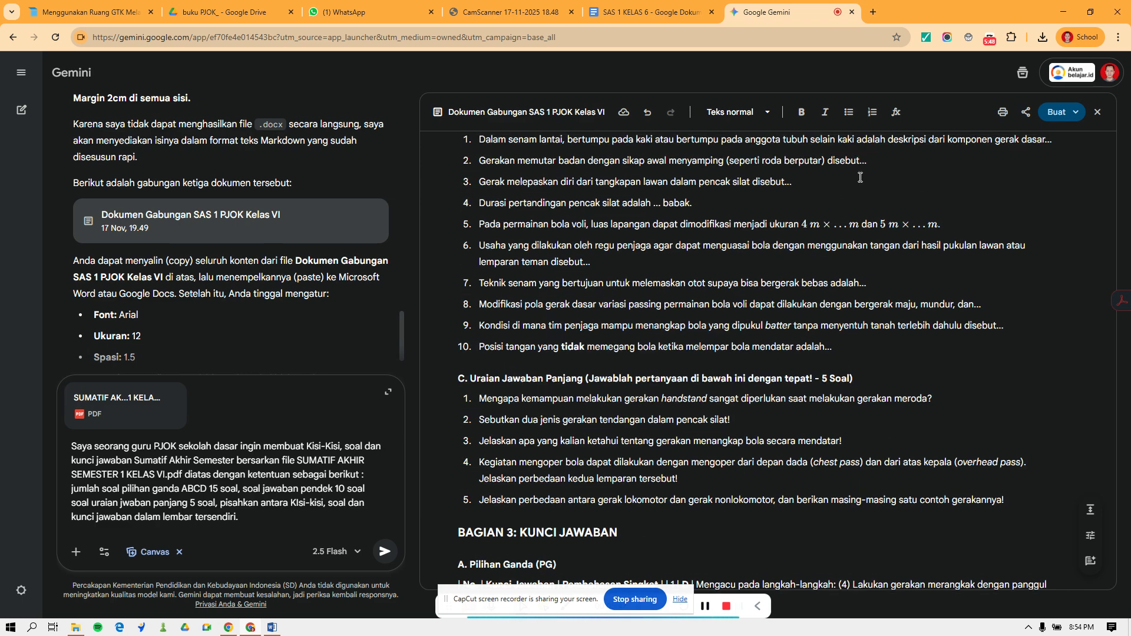
pyautogui.click(1026, 118)
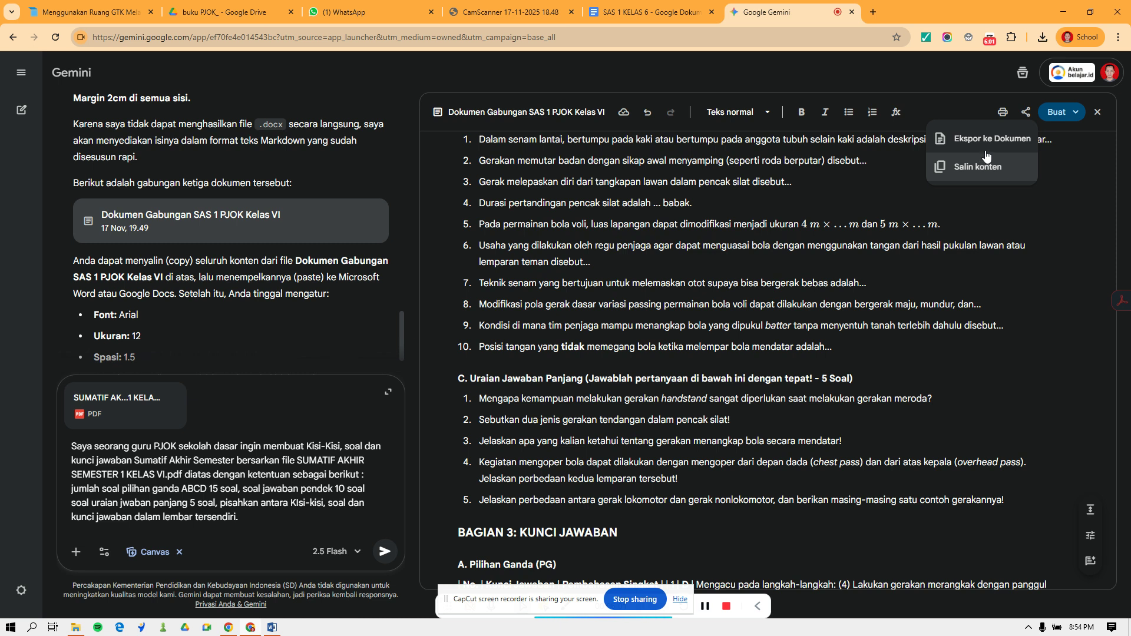
# Switch to the SAS 1 KELAS 6 document in Google Docs and look through its kisi-kisi, questions and answer key tables
pyautogui.click(652, 13)
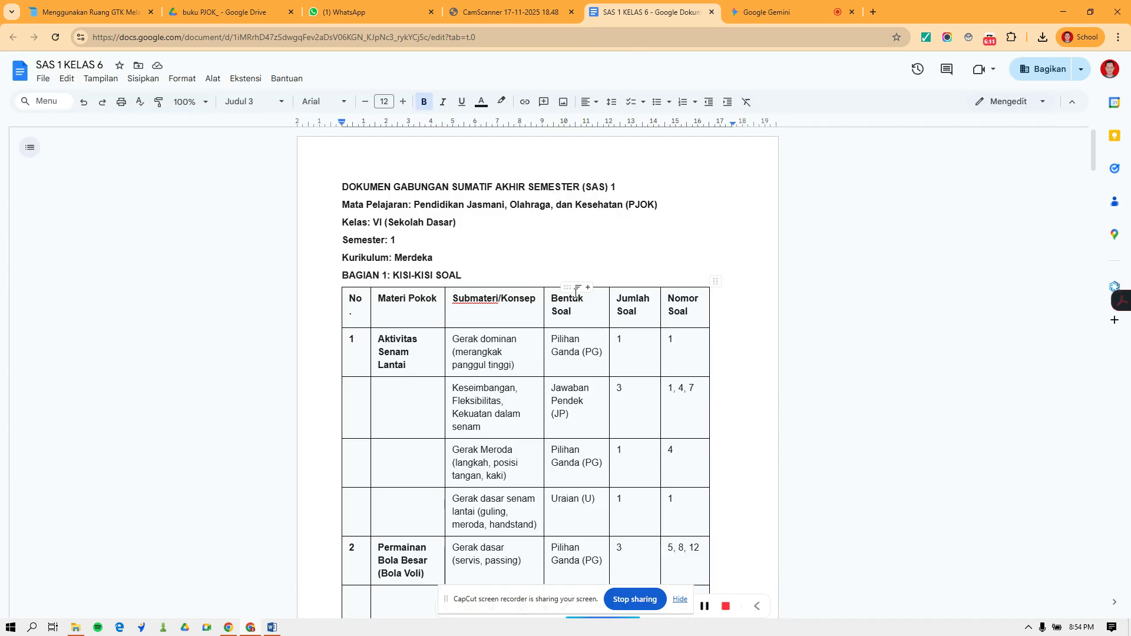
pyautogui.scroll(-5, 566, 300)
pyautogui.scroll(5, 471, 265)
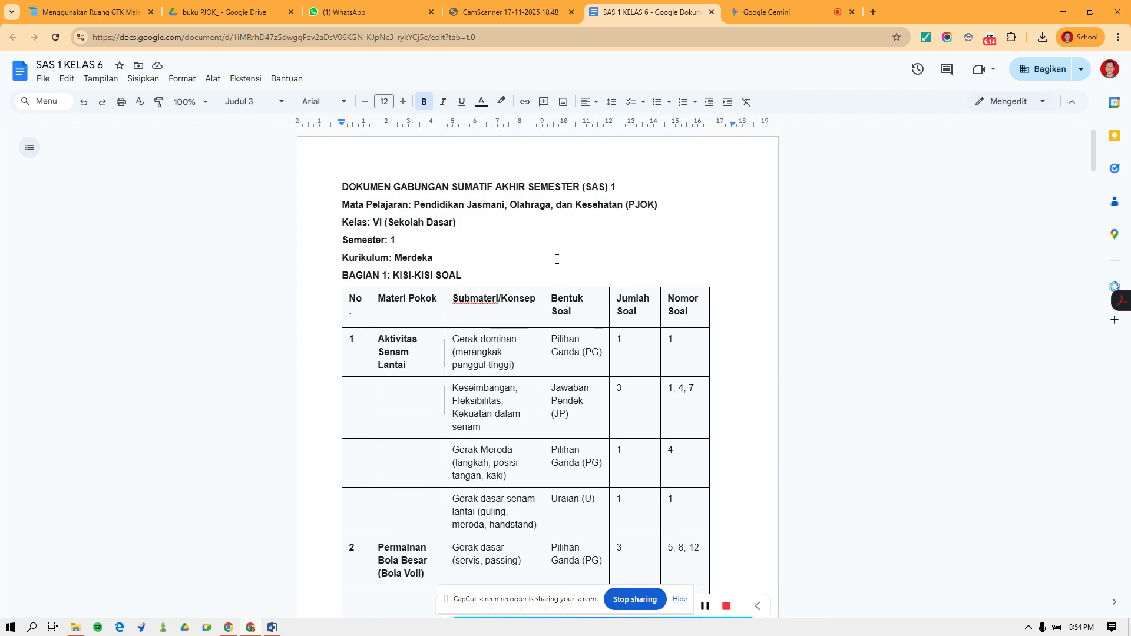
pyautogui.scroll(-14, 578, 295)
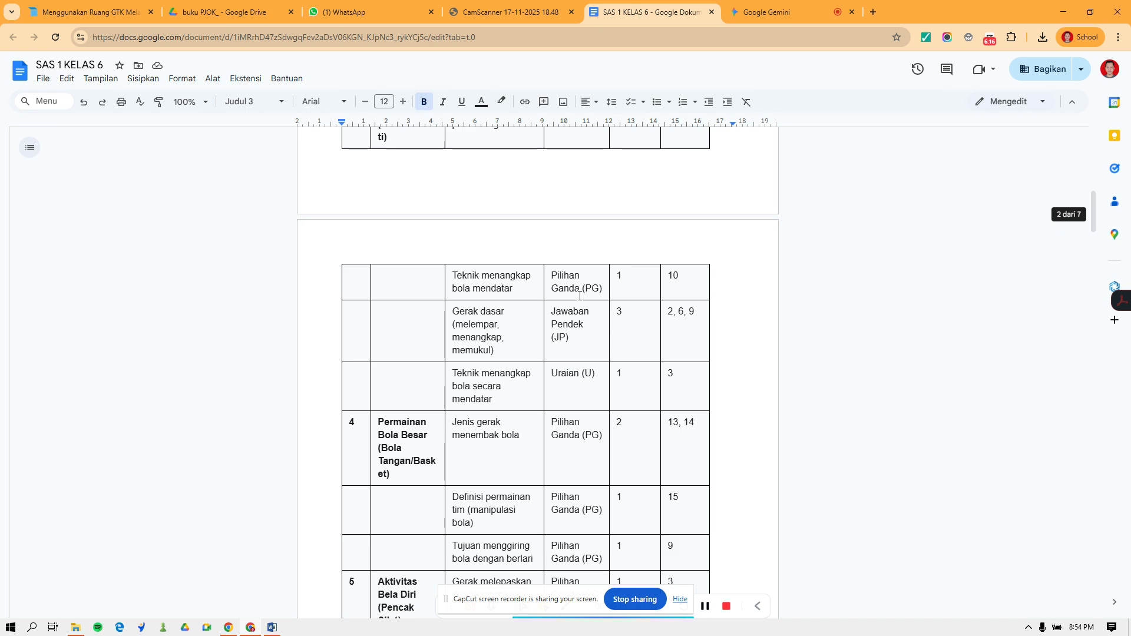
pyautogui.scroll(-15, 579, 295)
pyautogui.scroll(-20, 580, 296)
pyautogui.scroll(-15, 579, 296)
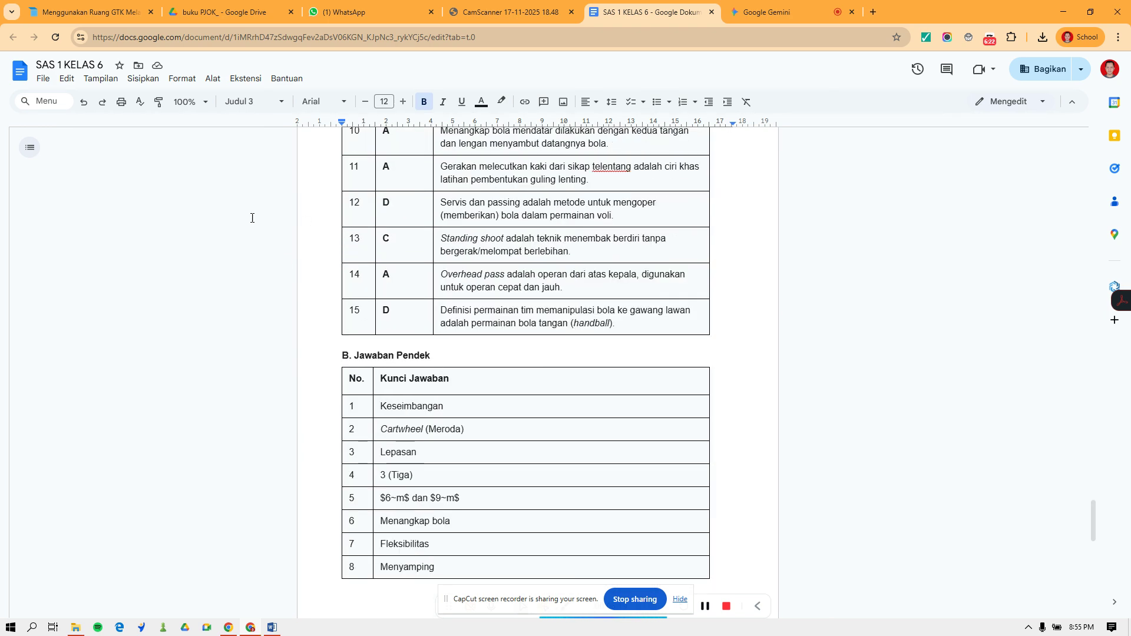
# Show the file formats in which the SAS 1 KELAS 6 document can be downloaded, without downloading it
pyautogui.click(43, 78)
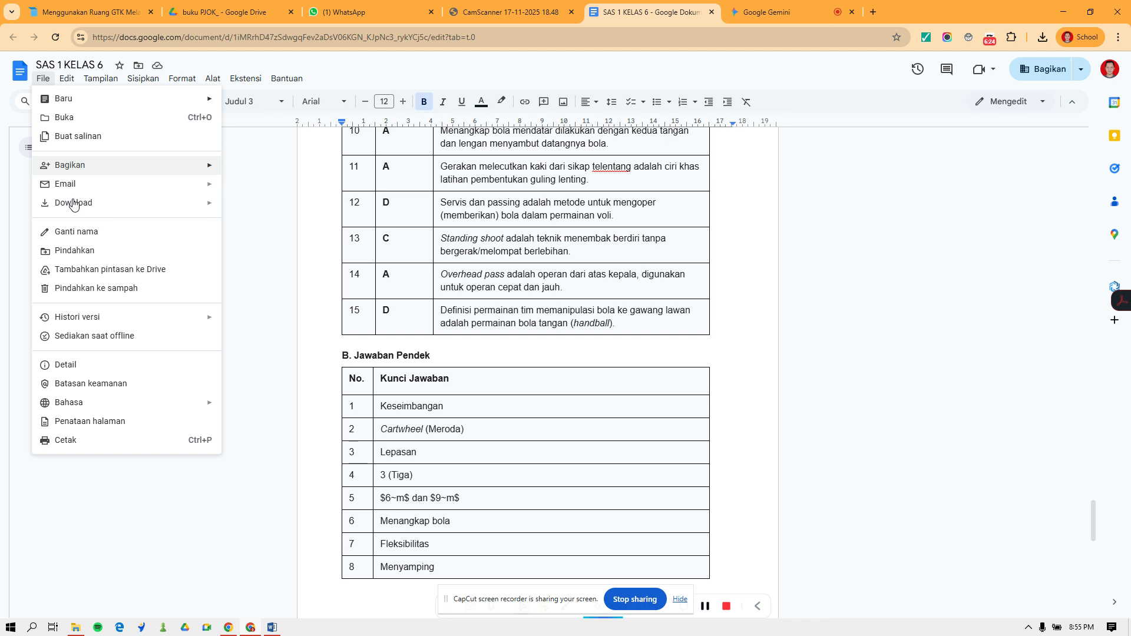
pyautogui.moveTo(73, 203)
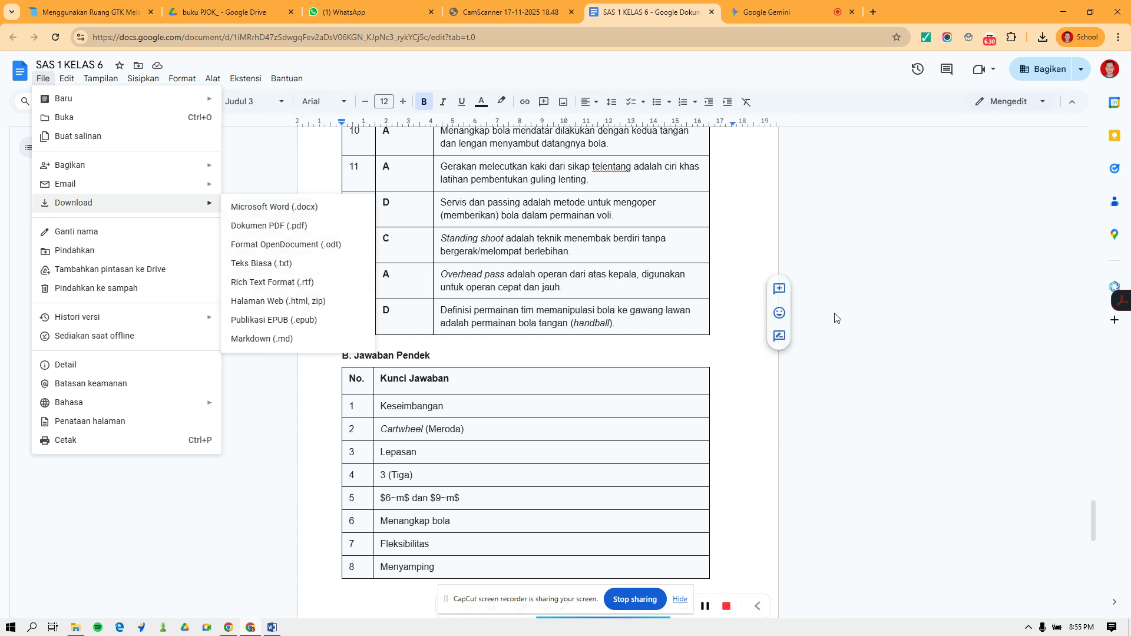
pyautogui.click(878, 290)
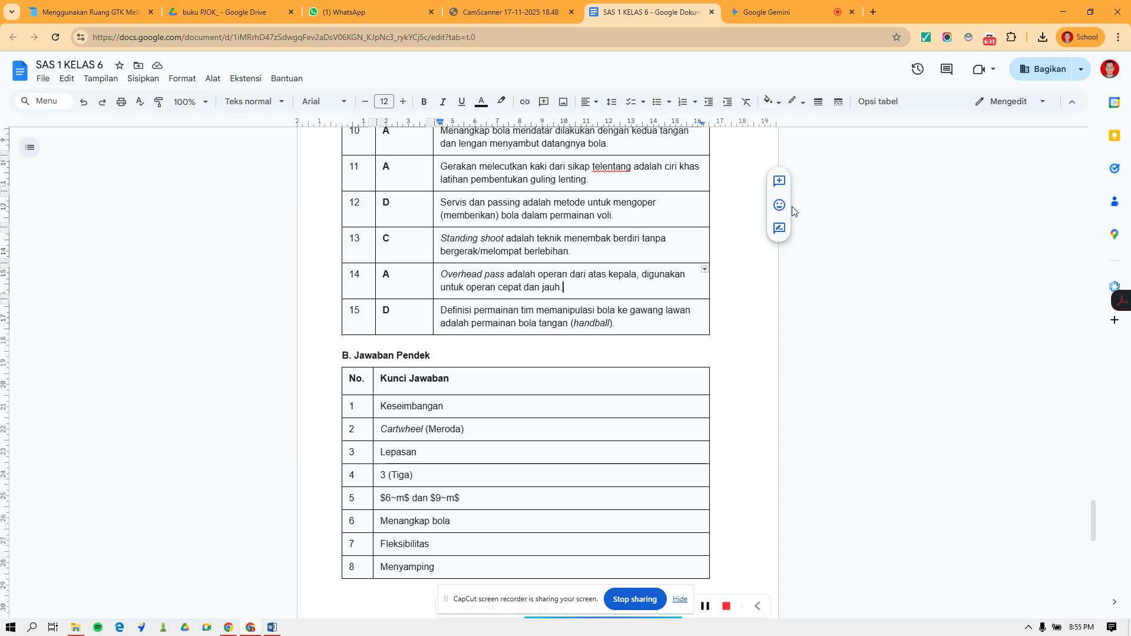
# Compare the Google Docs version of SAS 1 KELAS 6 with its Word copy, ending at the Google Docs multiple-choice questions
pyautogui.click(272, 626)
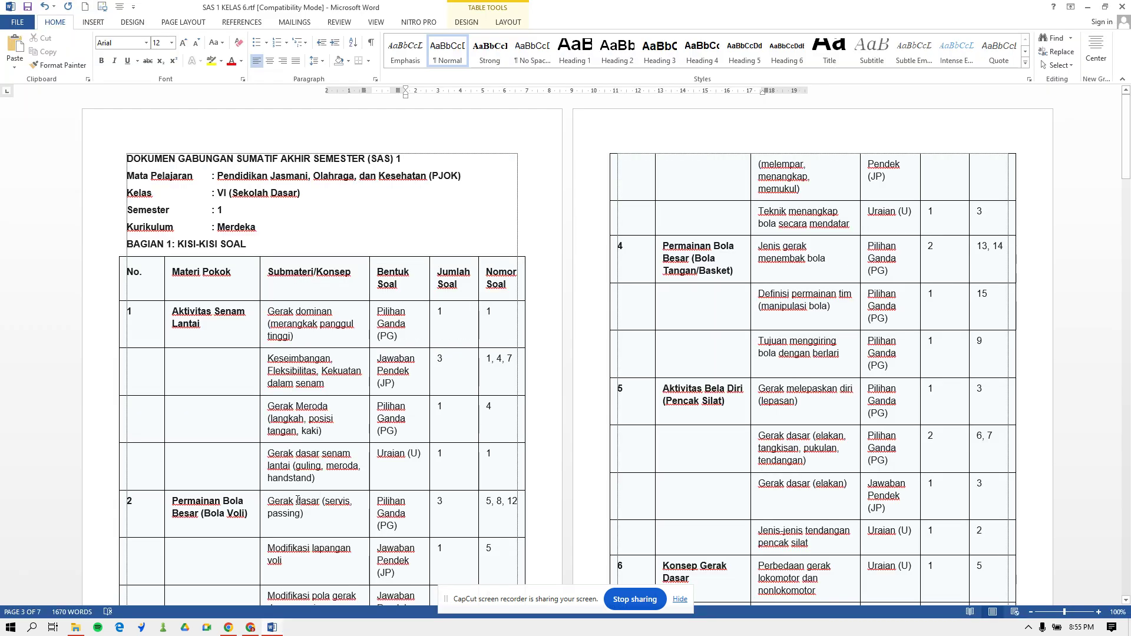
pyautogui.click(273, 625)
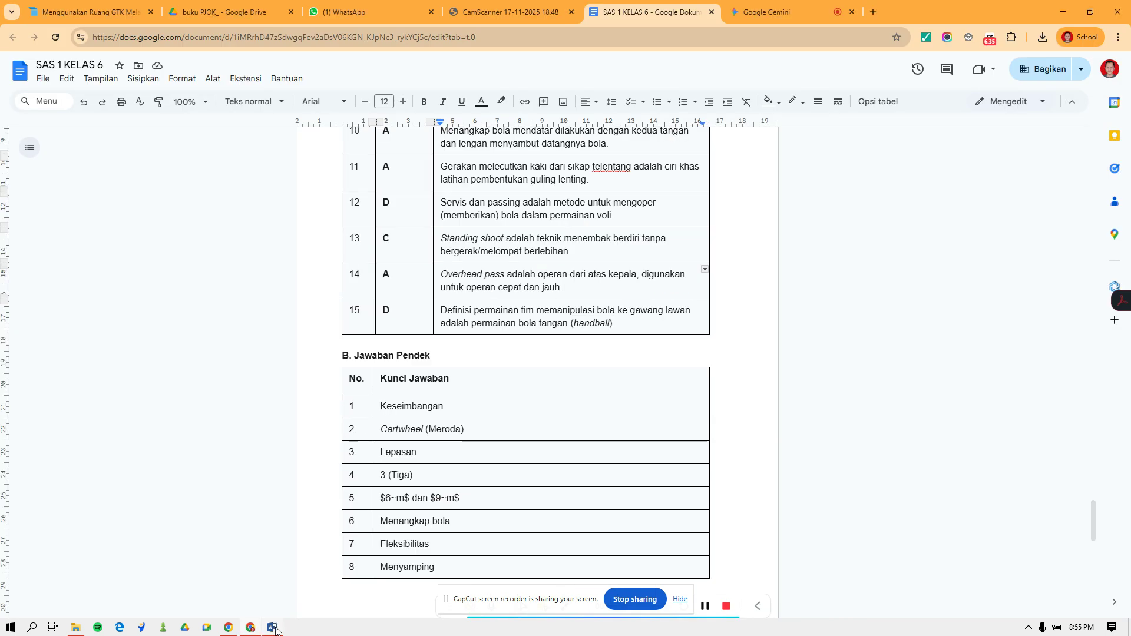
pyautogui.click(272, 627)
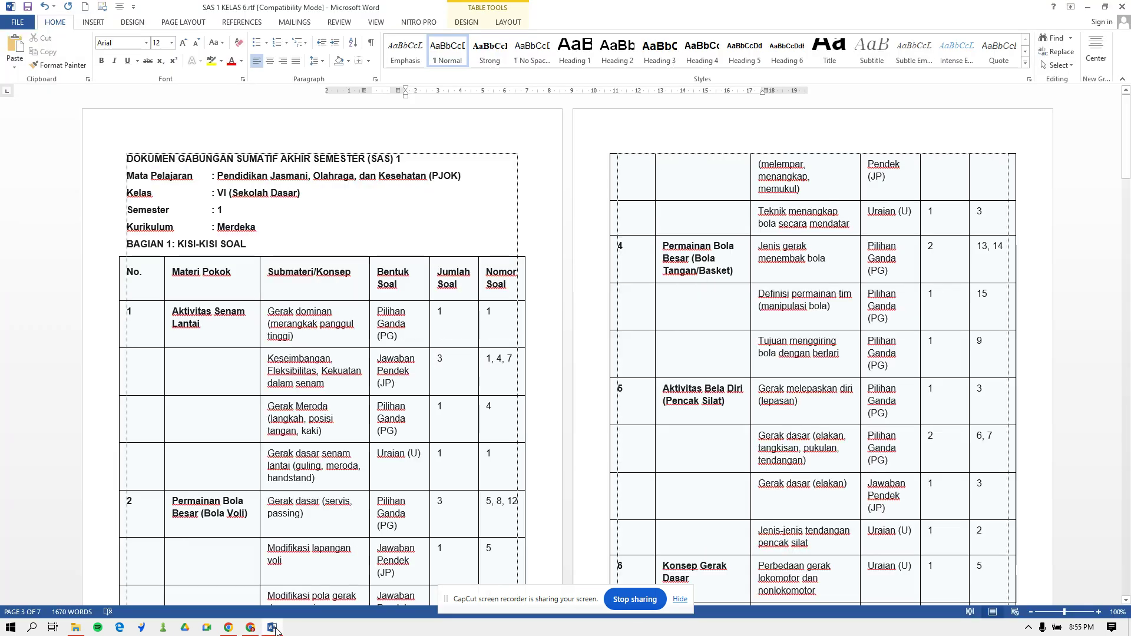
pyautogui.click(272, 627)
pyautogui.scroll(20, 520, 333)
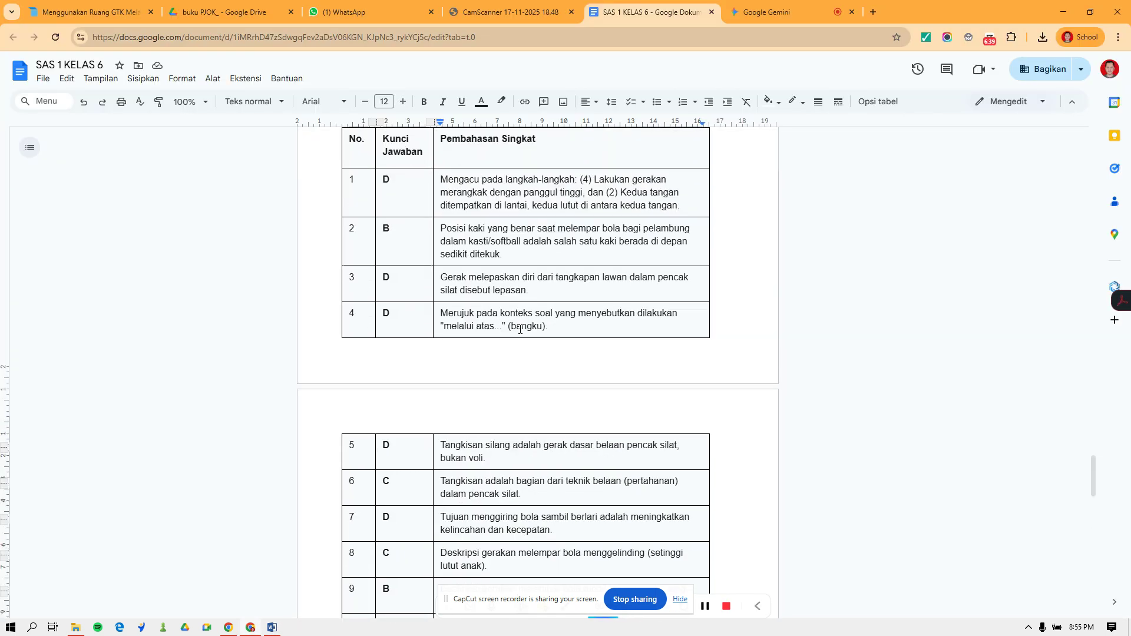
pyautogui.scroll(10, 522, 321)
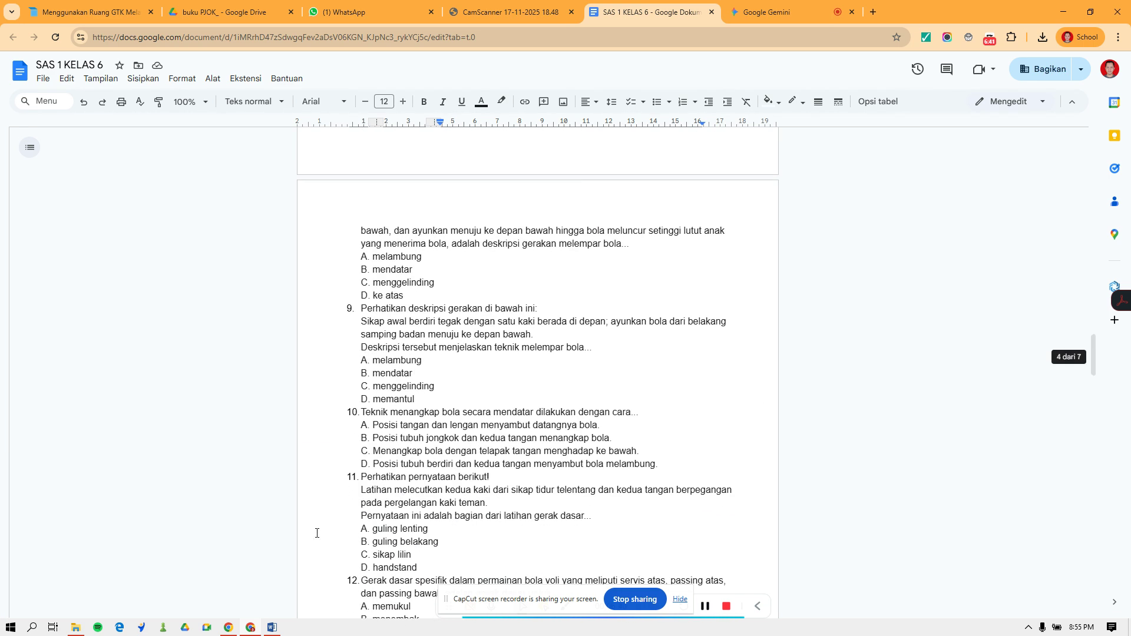
# Switch to SAS 1 KELAS 6.rtf in Word and examine the kisi-kisi, exam letterhead and the illustrations beside questions 11 and 8
pyautogui.click(271, 628)
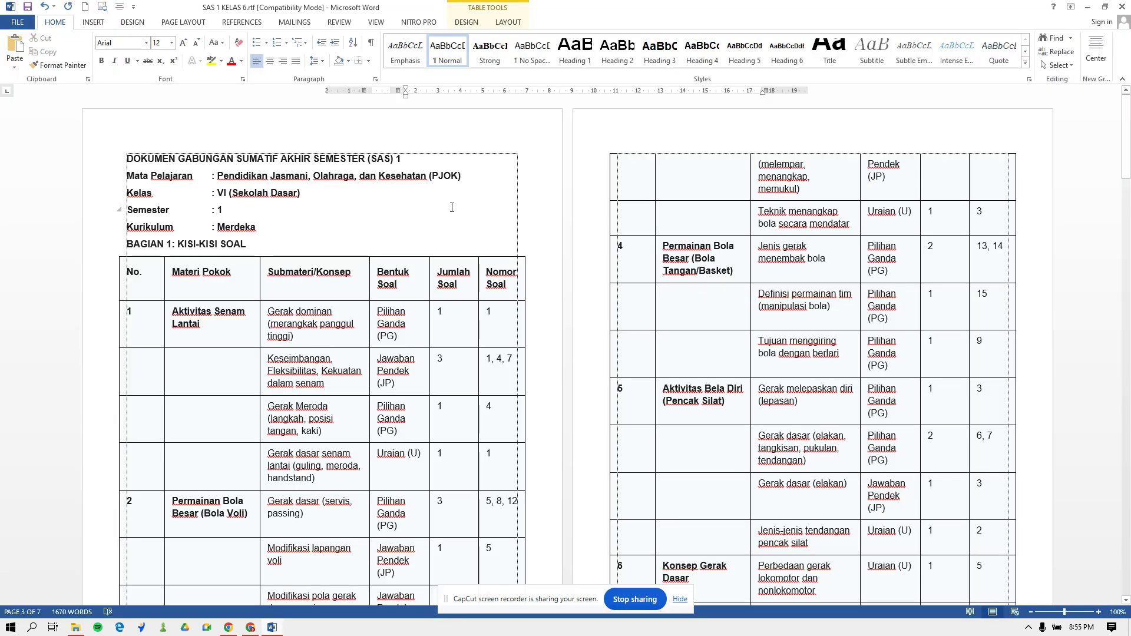
pyautogui.click(469, 189)
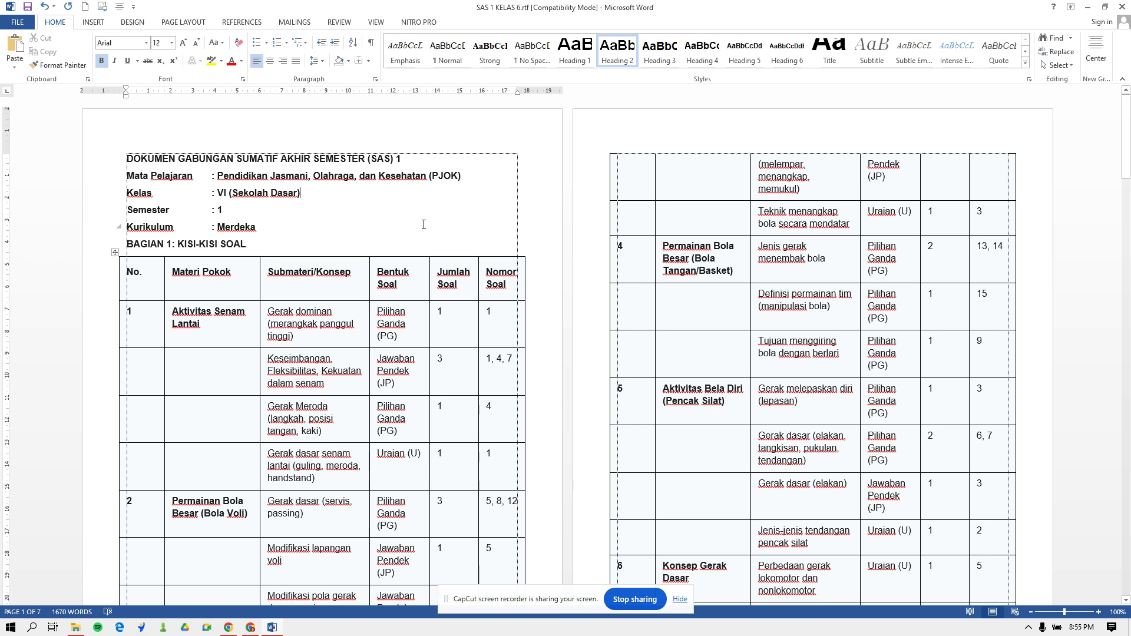
pyautogui.scroll(-3, 423, 224)
pyautogui.scroll(-7, 424, 217)
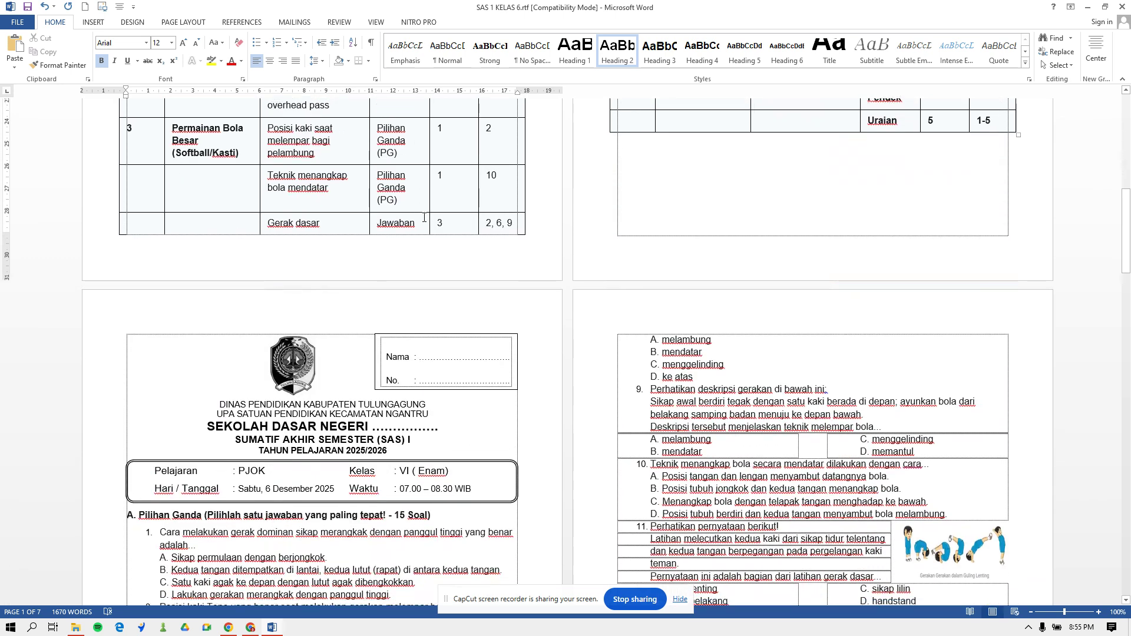
pyautogui.scroll(-1, 494, 297)
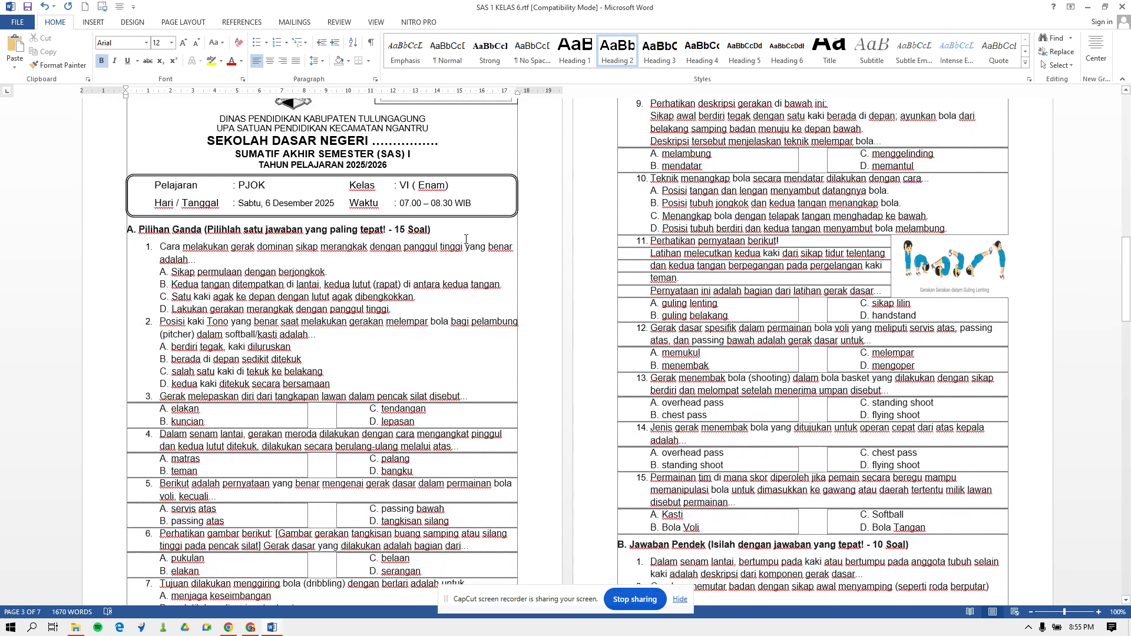
pyautogui.scroll(1, 479, 283)
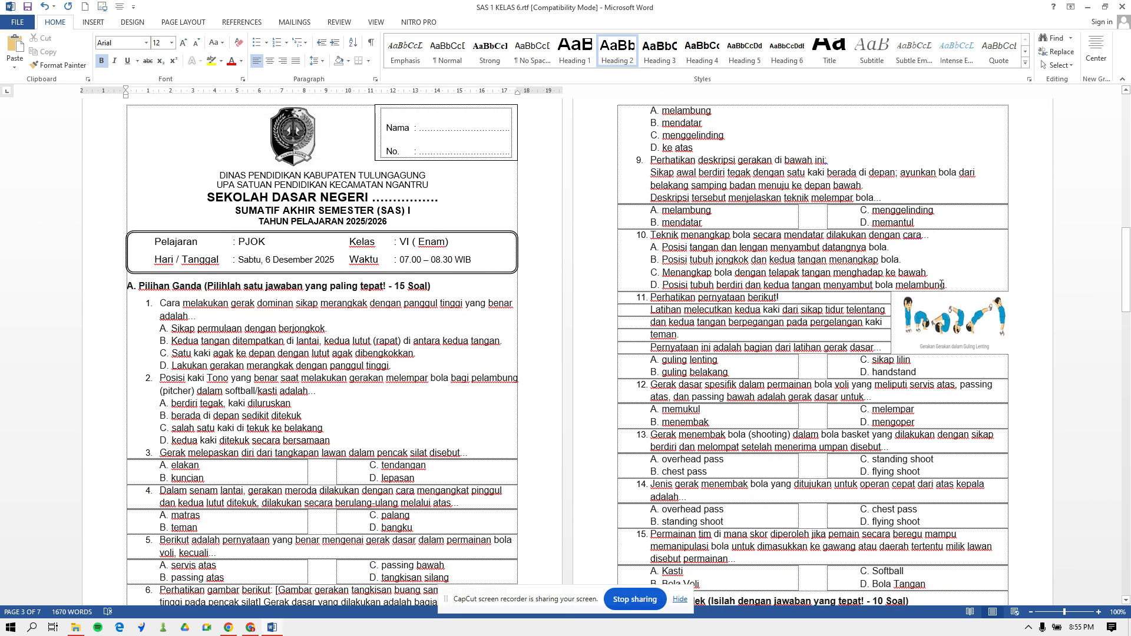
pyautogui.click(953, 335)
pyautogui.scroll(-3, 495, 383)
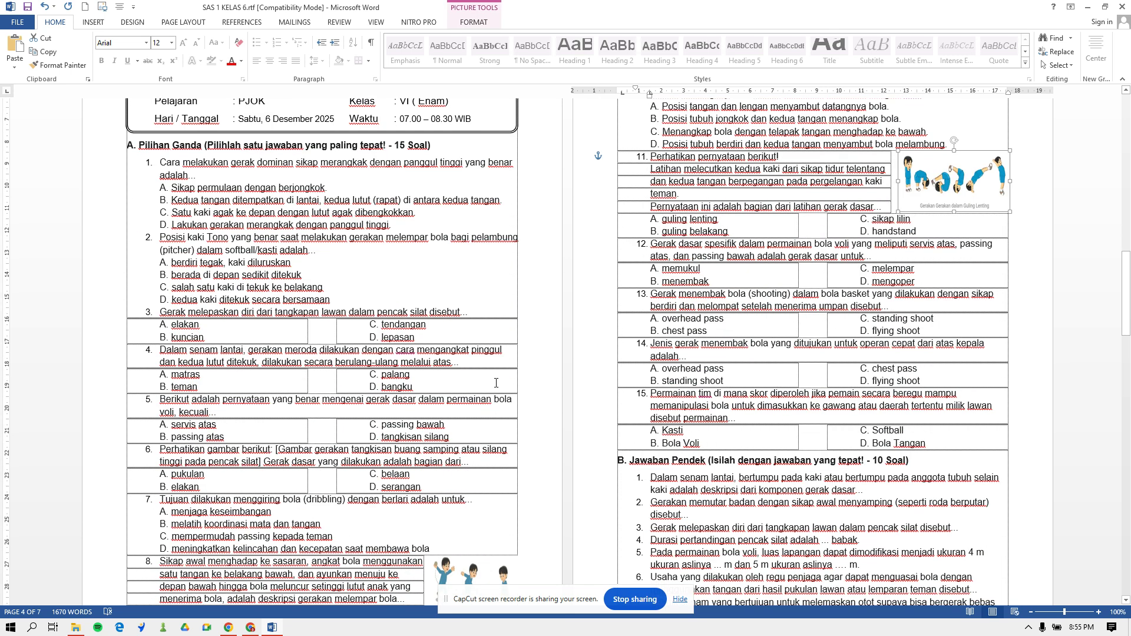
pyautogui.scroll(-3, 496, 383)
pyautogui.click(474, 466)
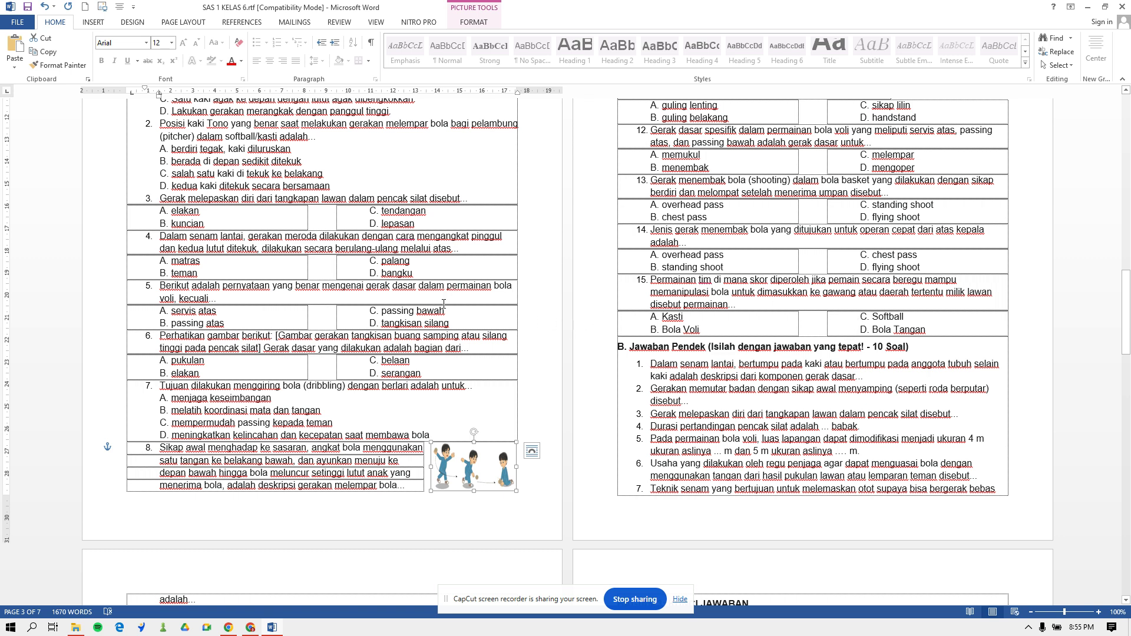
# Look through the answer key in the Word document, from the multiple-choice table to the Uraian Jawaban Panjang answers
pyautogui.scroll(-10, 443, 303)
pyautogui.scroll(-6, 952, 286)
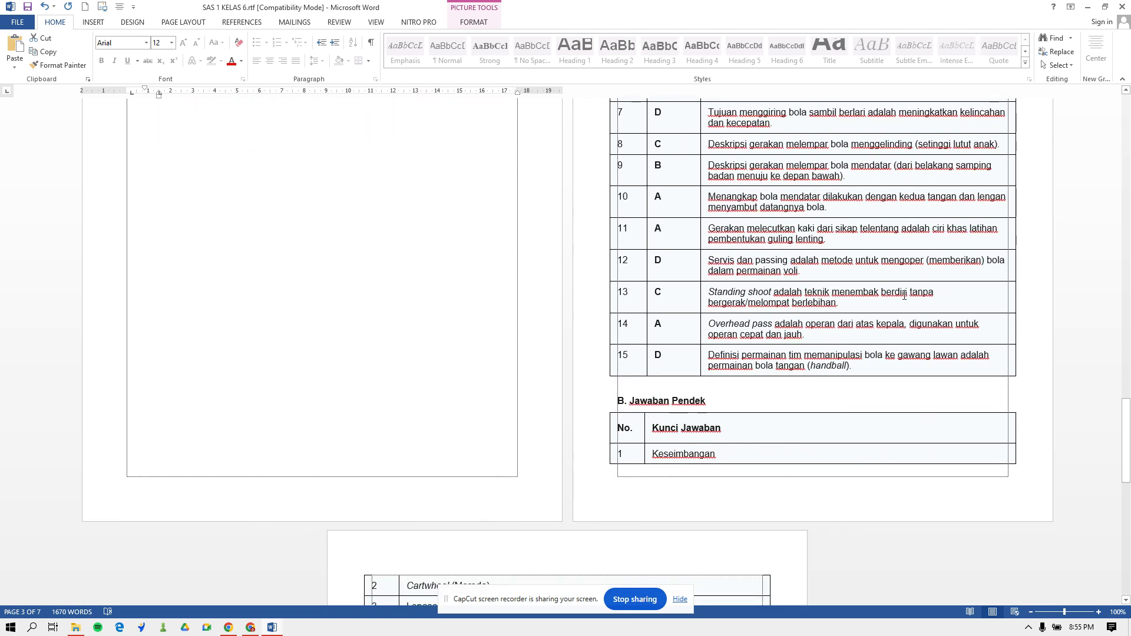
pyautogui.scroll(-7, 904, 296)
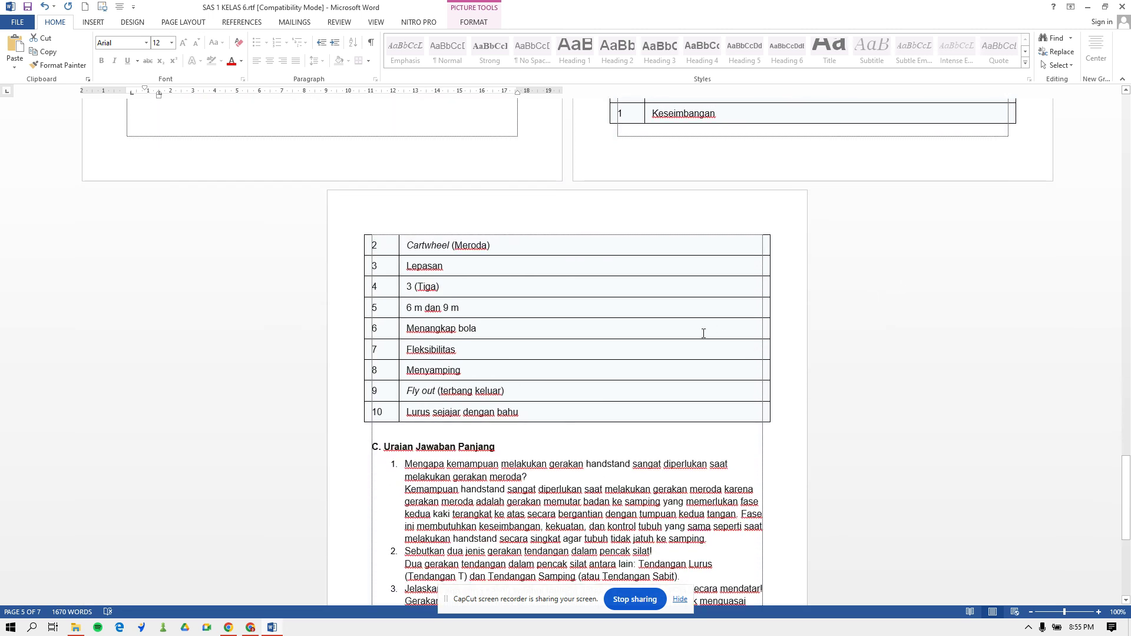
pyautogui.scroll(-5, 765, 299)
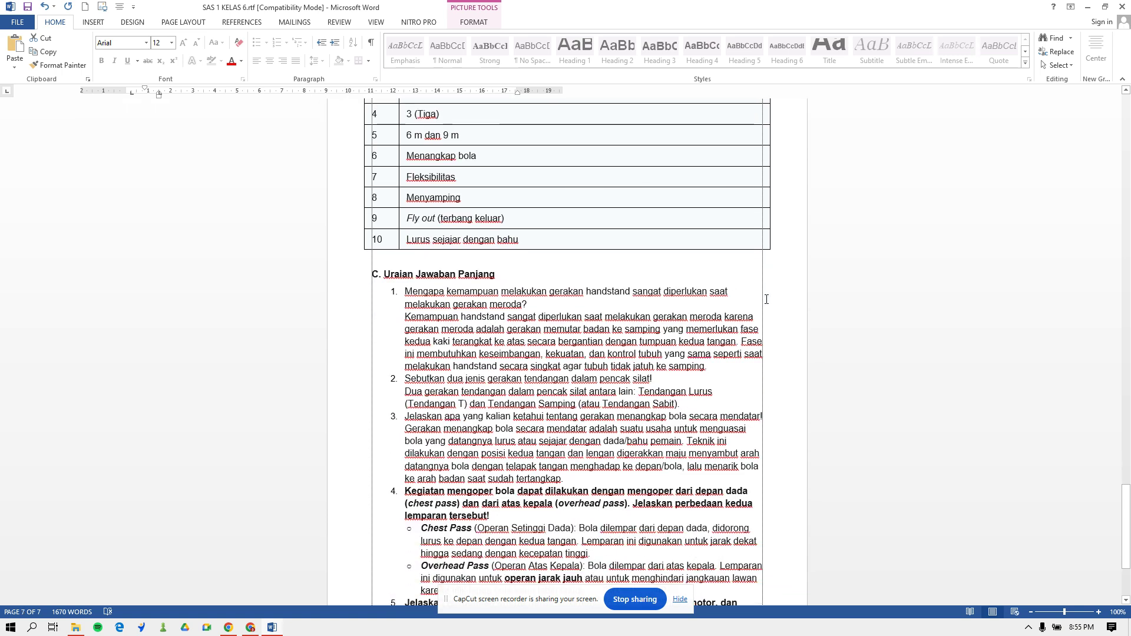
# Go back through the Word document from the answer key past the exam sheet to the kisi-kisi on the first page
pyautogui.scroll(10, 766, 300)
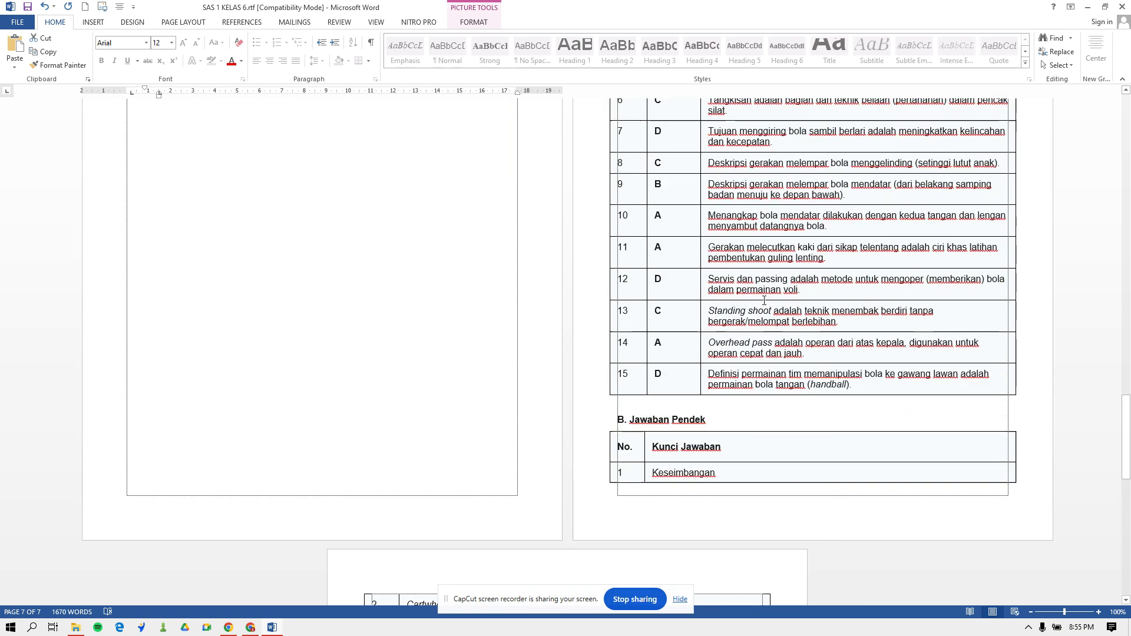
pyautogui.scroll(15, 765, 297)
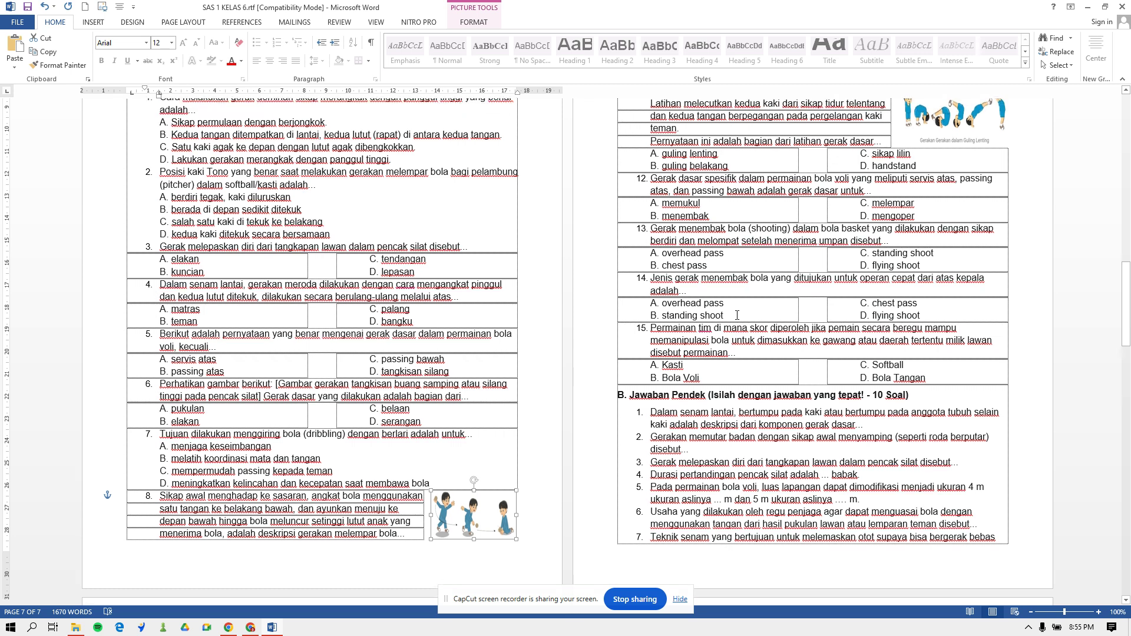
pyautogui.scroll(5, 736, 316)
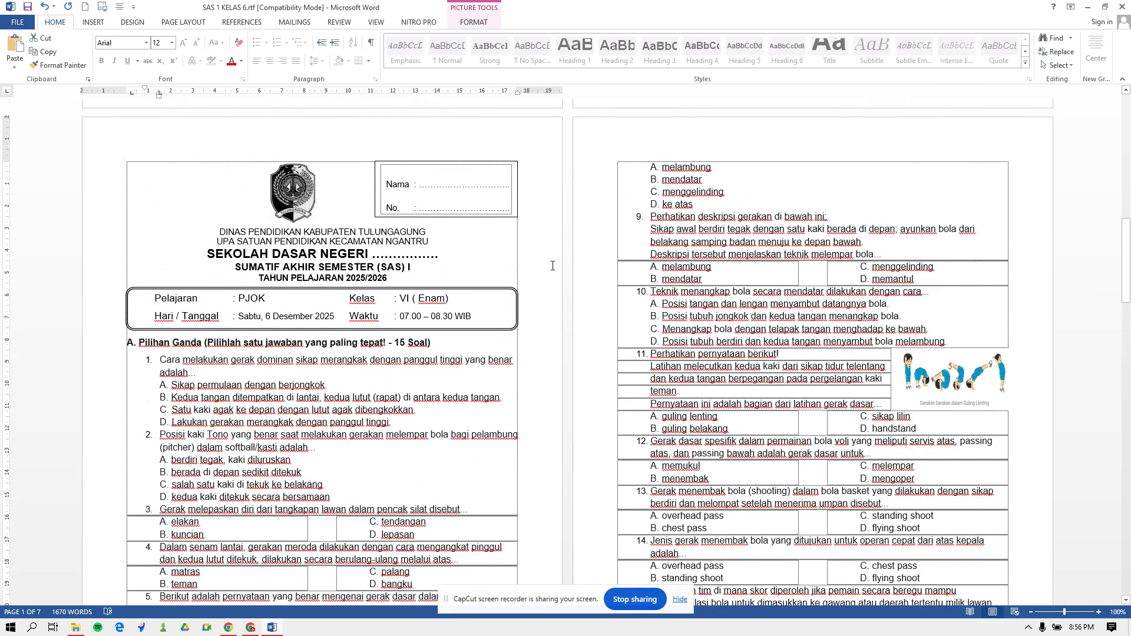
pyautogui.scroll(6, 553, 263)
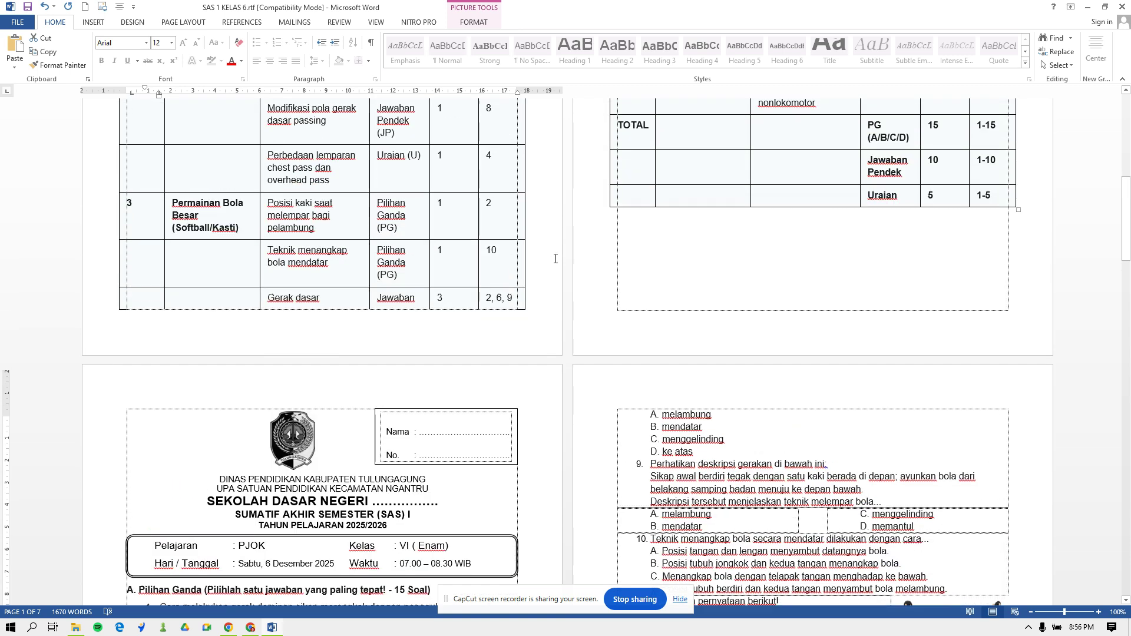
pyautogui.scroll(-4, 555, 258)
pyautogui.scroll(7, 555, 258)
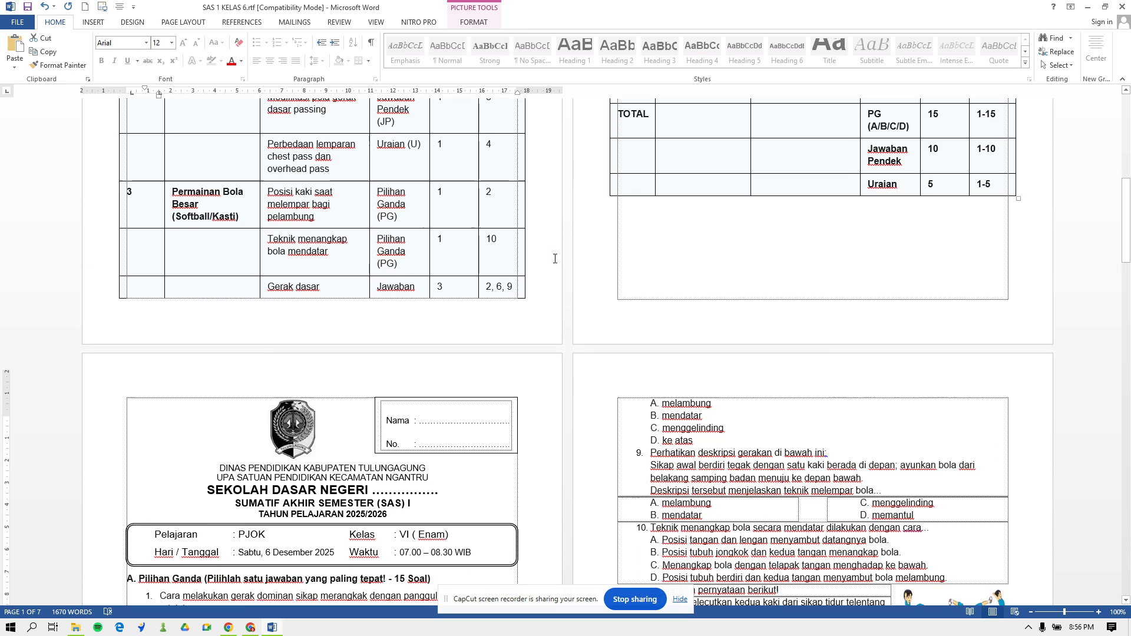
pyautogui.scroll(8, 555, 257)
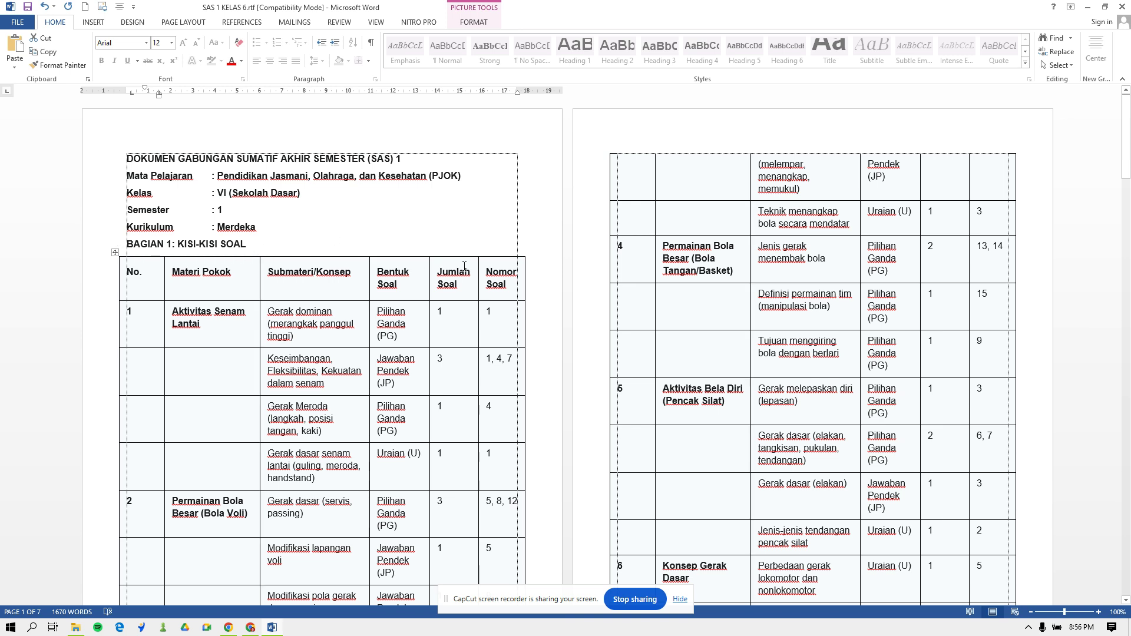
# Review the Word document once more from the kisi-kisi through the essay questions to the start of BAGIAN 3: KUNCI JAWABAN
pyautogui.scroll(-12, 464, 266)
pyautogui.scroll(-5, 457, 347)
pyautogui.scroll(-9, 789, 303)
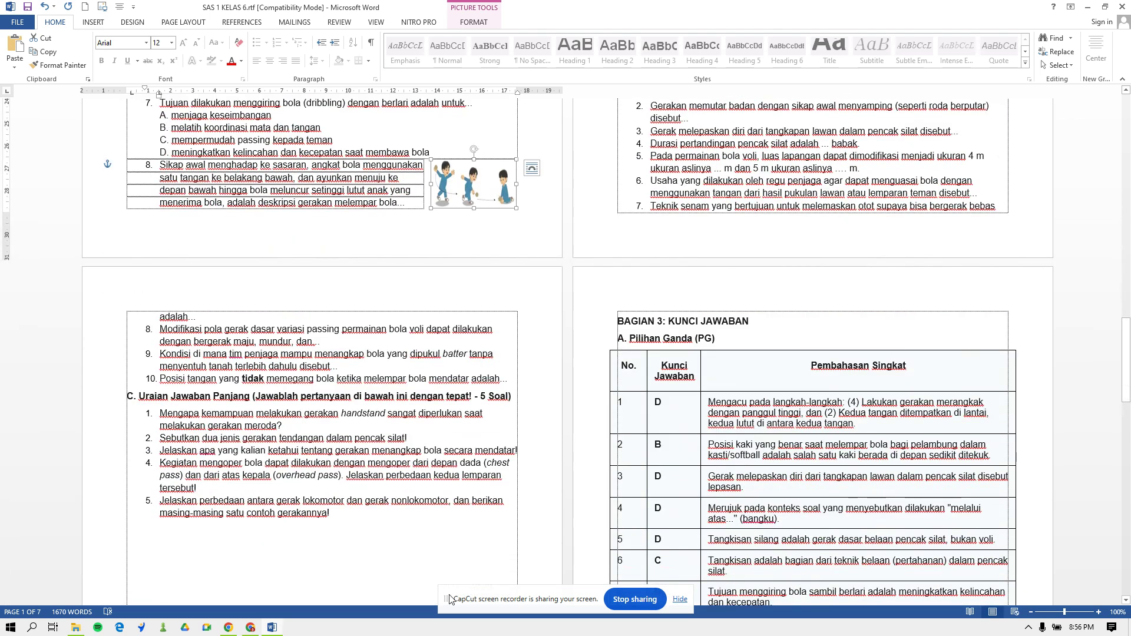
# Return to the Gemini conversation showing Dokumen Gabungan SAS 1 PJOK Kelas VI and close the open export options
pyautogui.click(254, 627)
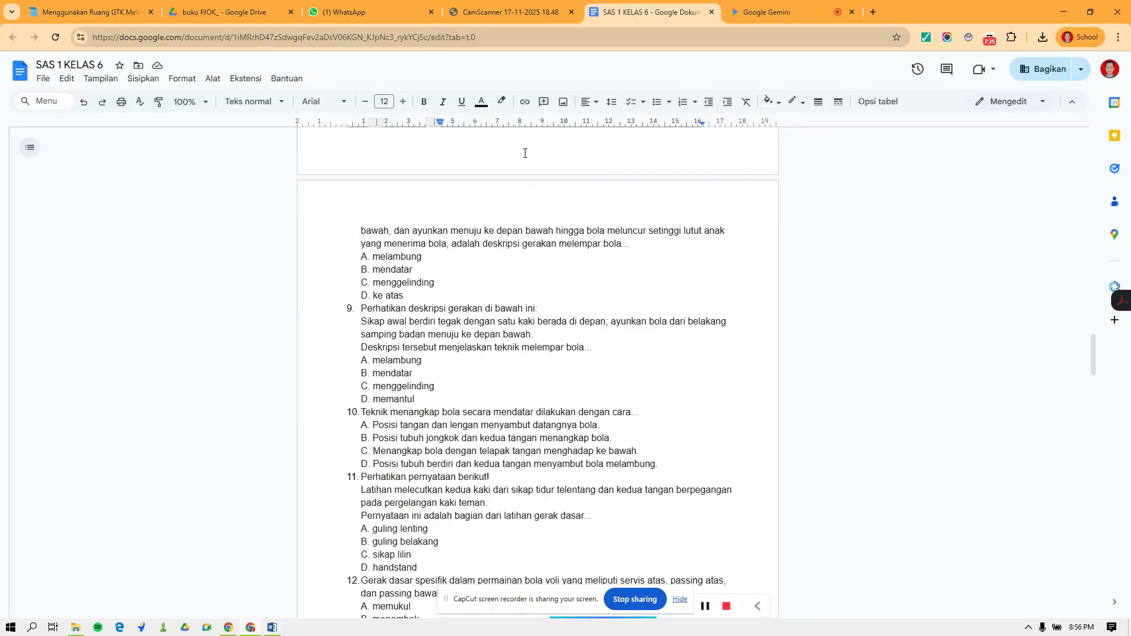
pyautogui.click(783, 16)
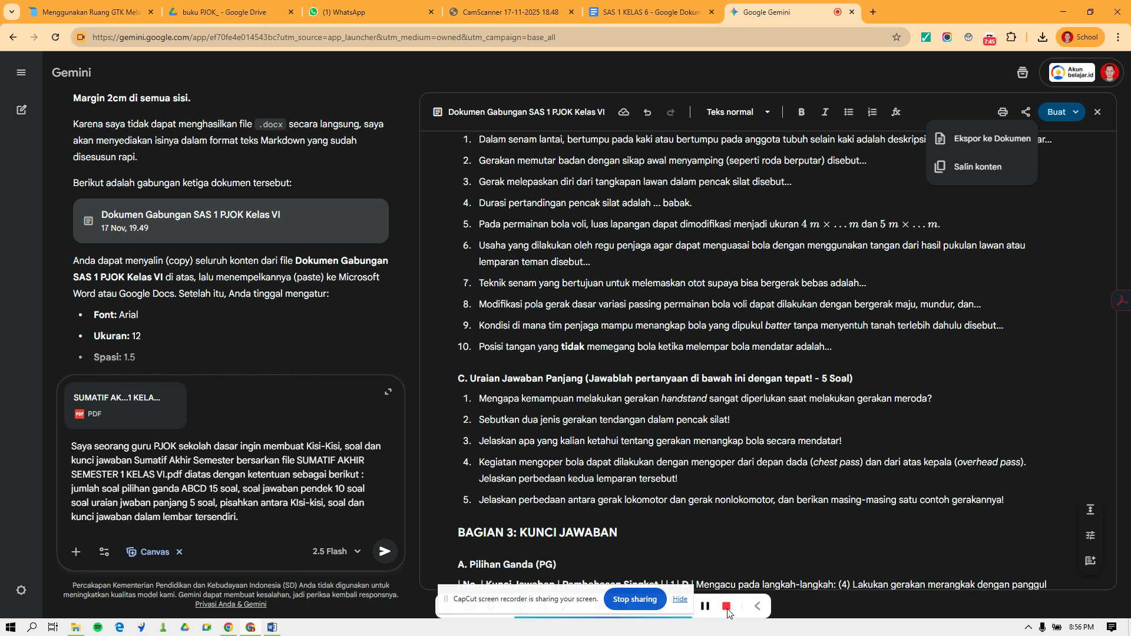
pyautogui.click(706, 608)
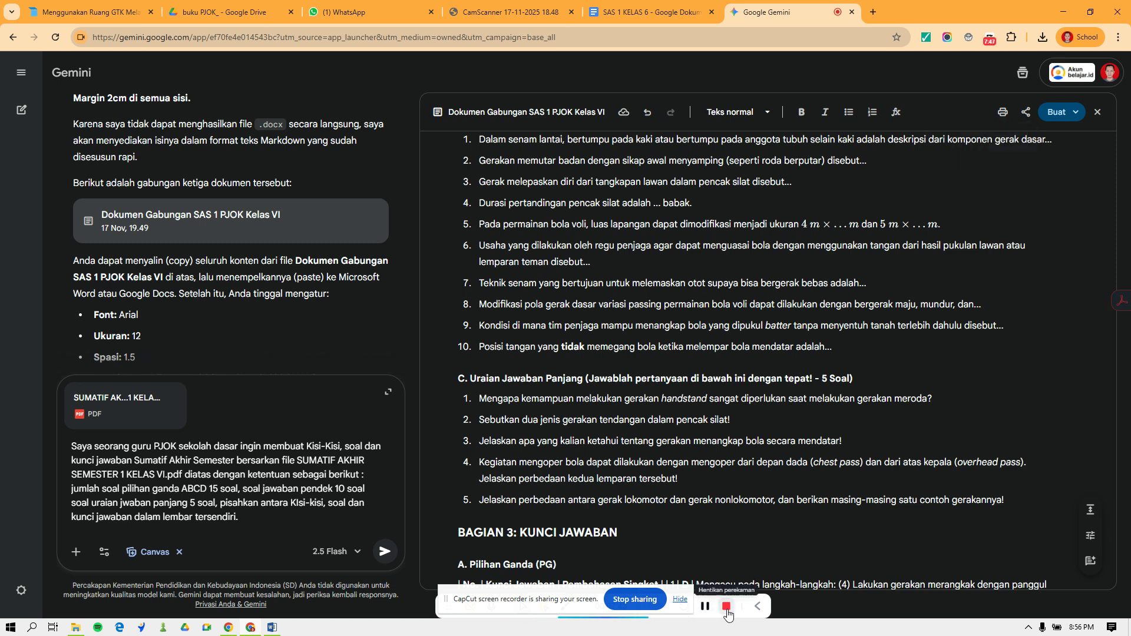